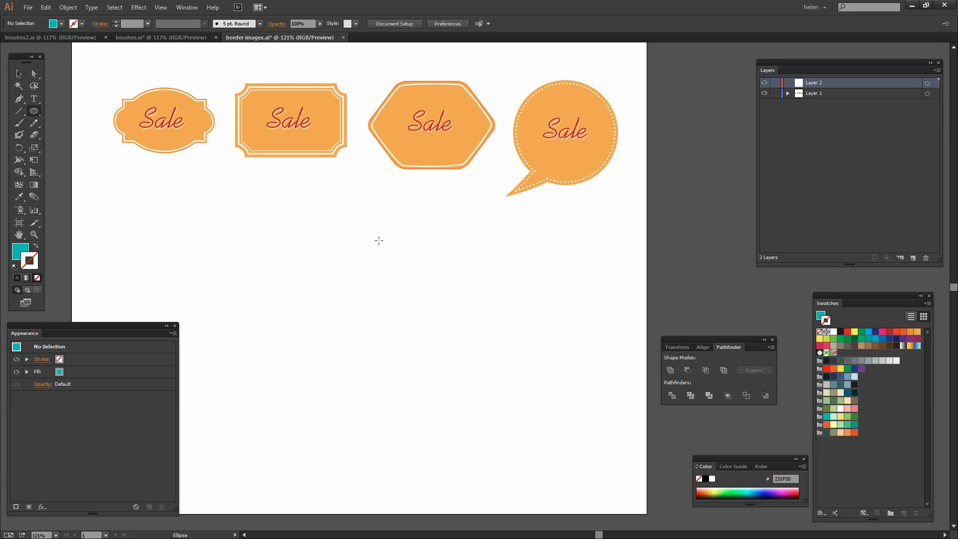
Draw a teal circle about 294 pt in diameter below the badges and a curved, pointed tail overlapping its lower-left edge.
left_click_drag(393, 249, 570, 422)
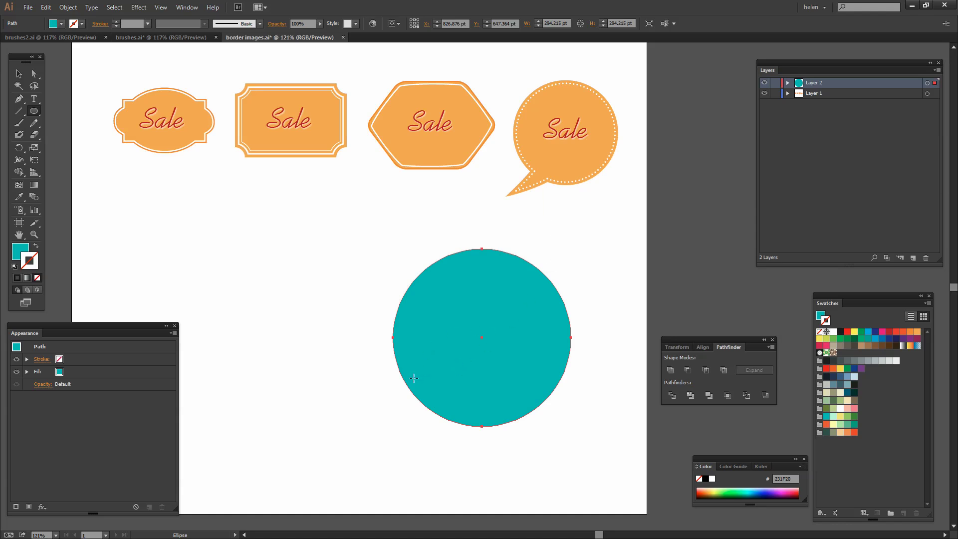
key("comma")
left_click(19, 100)
left_click_drag(414, 394, 416, 420)
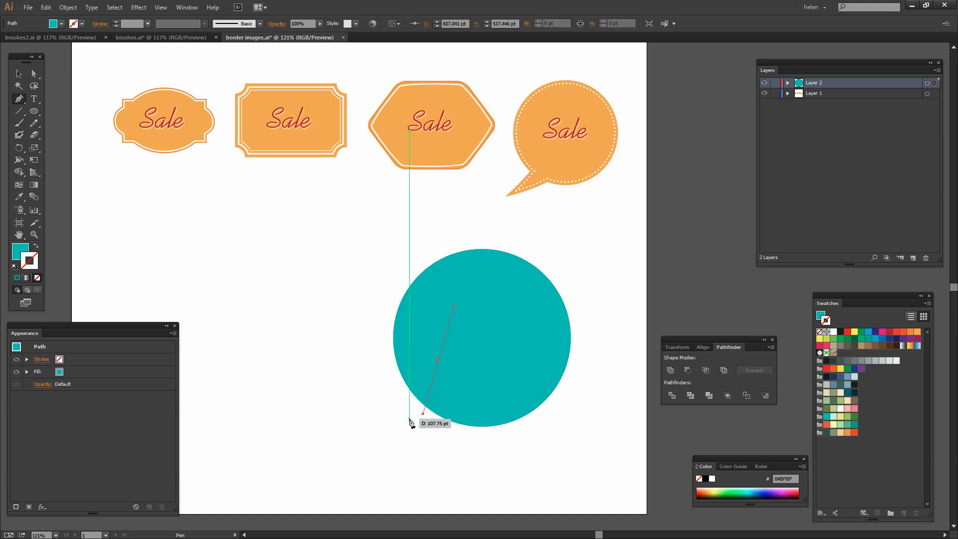
left_click(352, 425)
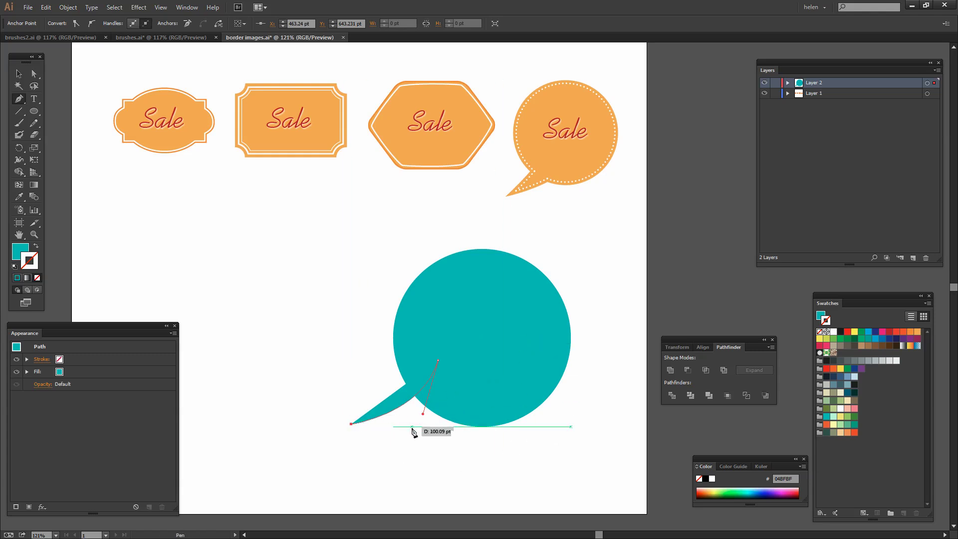
left_click(479, 389)
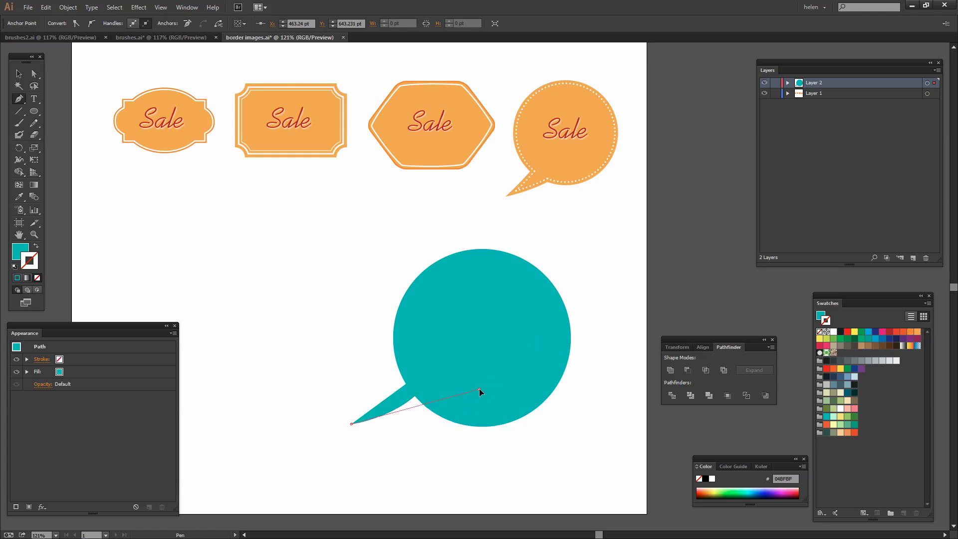
left_click_drag(479, 388, 534, 324)
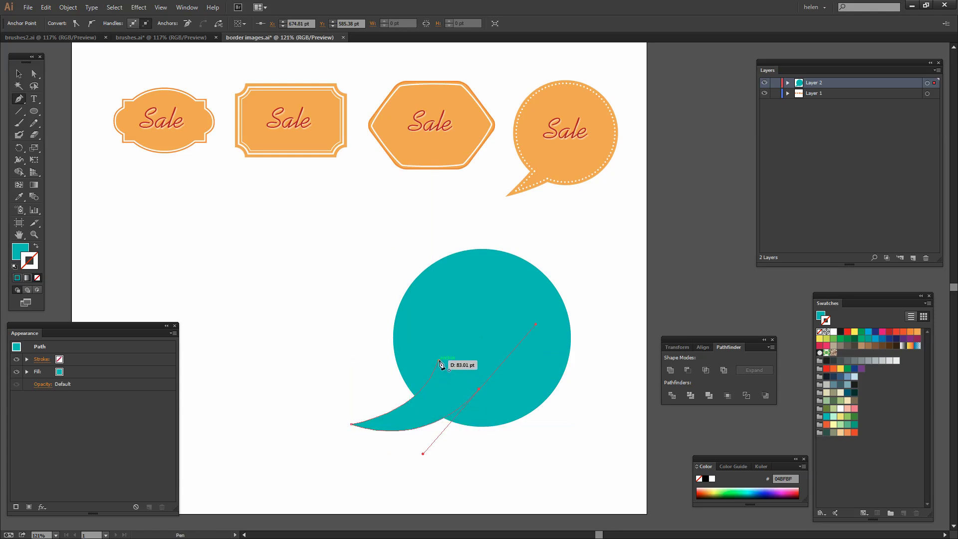
left_click_drag(441, 364, 423, 413)
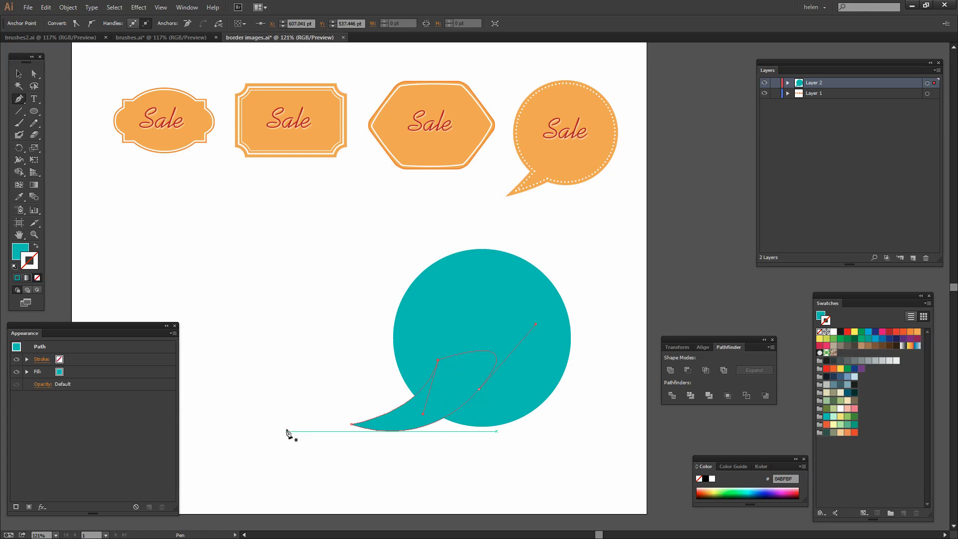
Reposition and slightly rotate the tail so it flows out of the circle's lower-left edge like a speech bubble.
key("v")
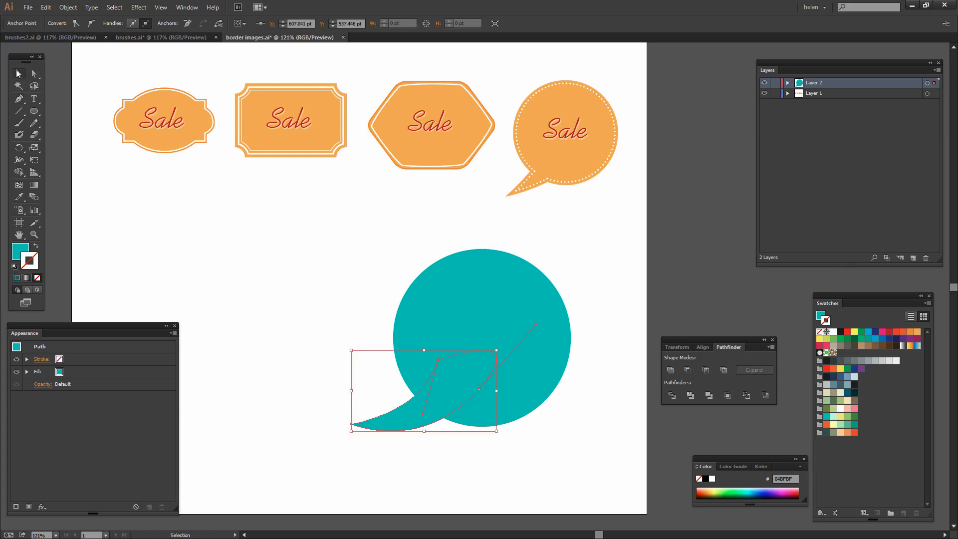
left_click_drag(355, 270, 537, 451)
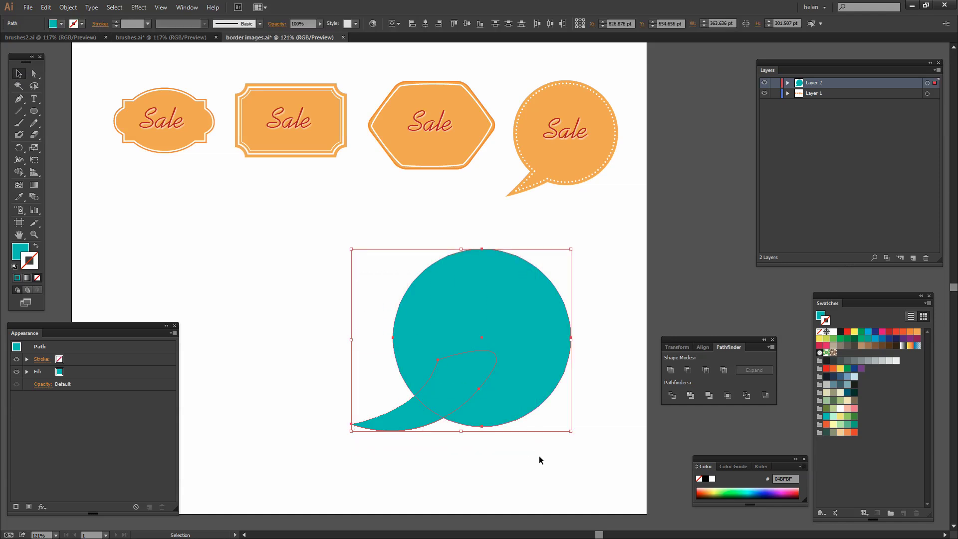
left_click(430, 487)
left_click_drag(399, 422, 399, 412)
left_click(424, 456)
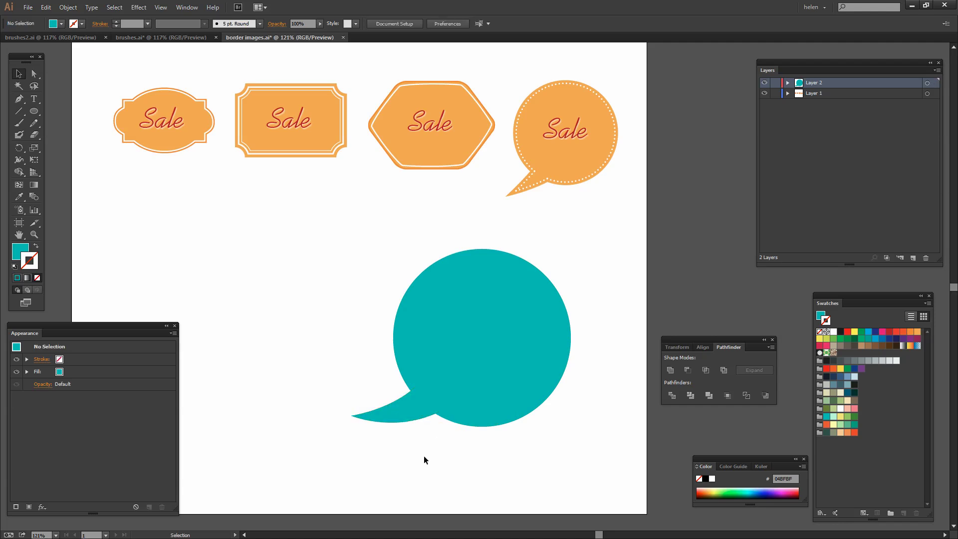
left_click(357, 415)
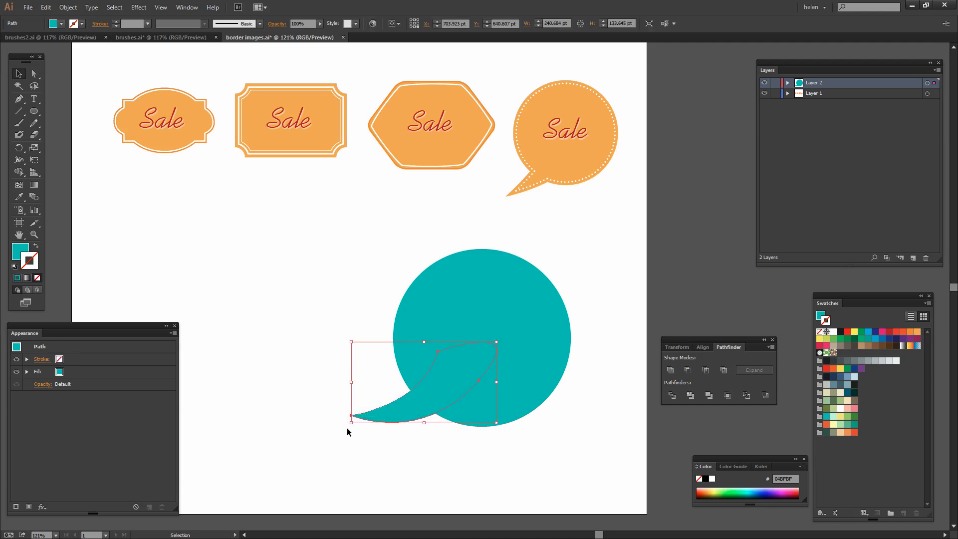
left_click_drag(347, 428, 355, 438)
left_click(429, 456)
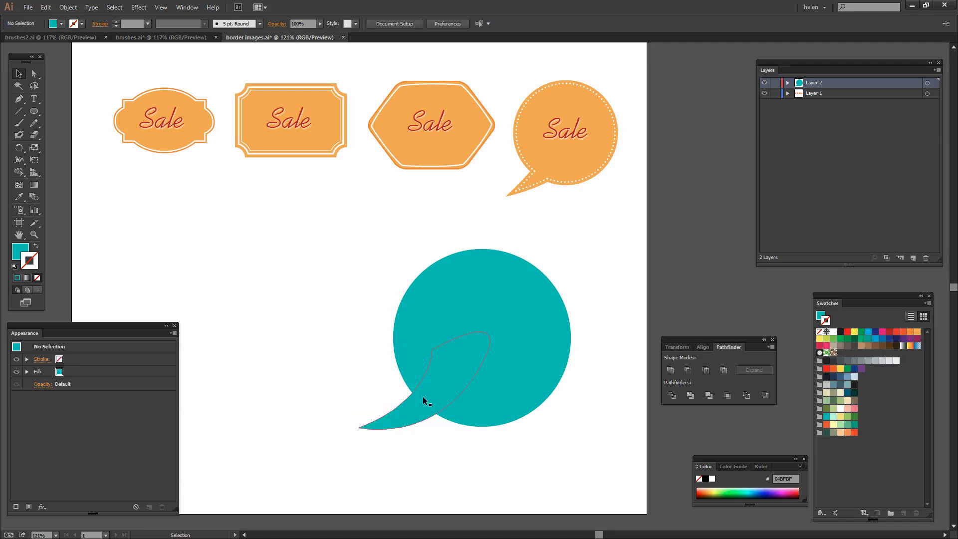
left_click_drag(411, 415, 412, 421)
left_click(462, 496)
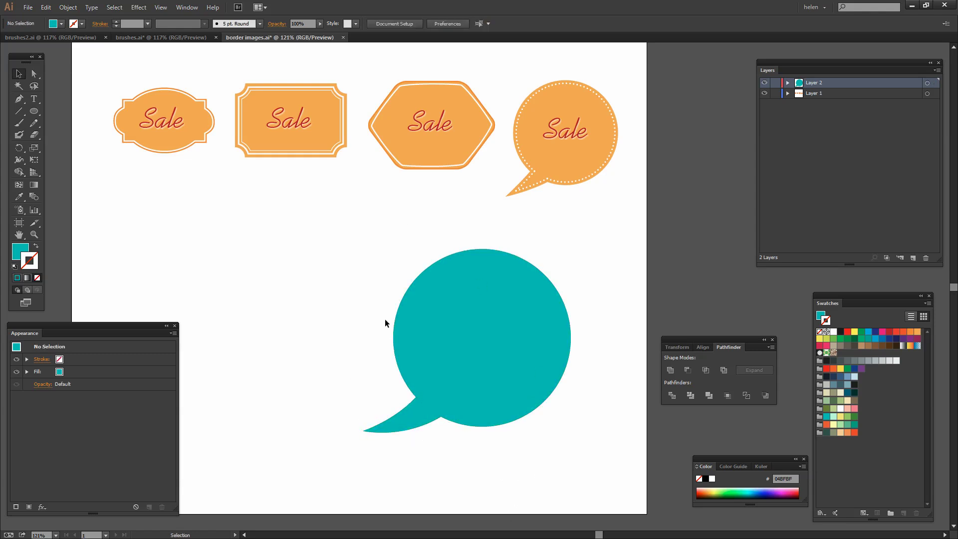
Unite the circle and the tail into a single speech bubble shape with Pathfinder.
left_click_drag(578, 463, 348, 239)
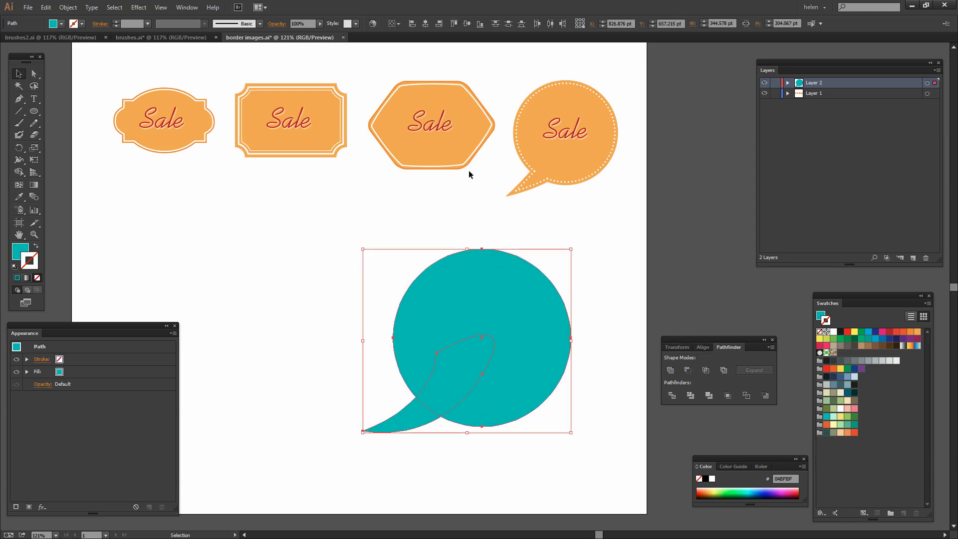
left_click(189, 8)
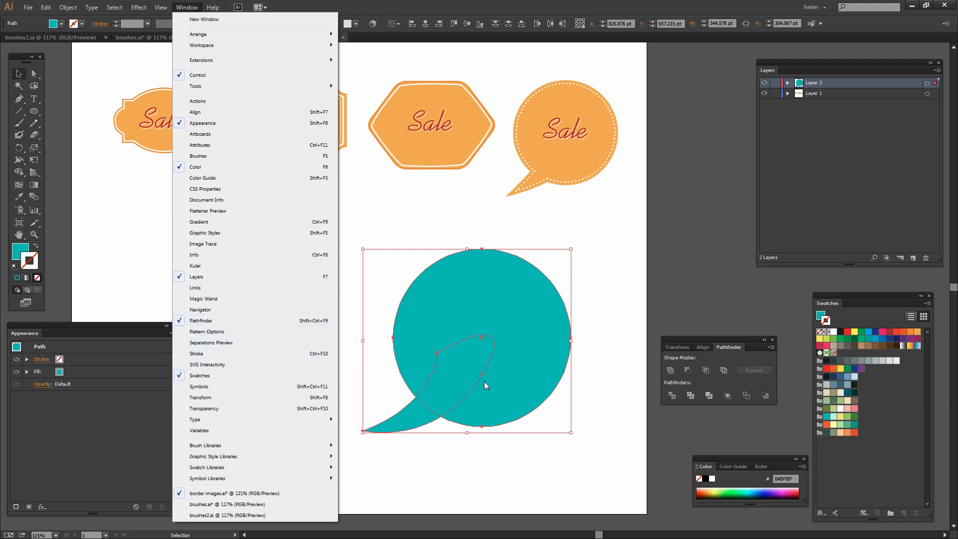
left_click(722, 385)
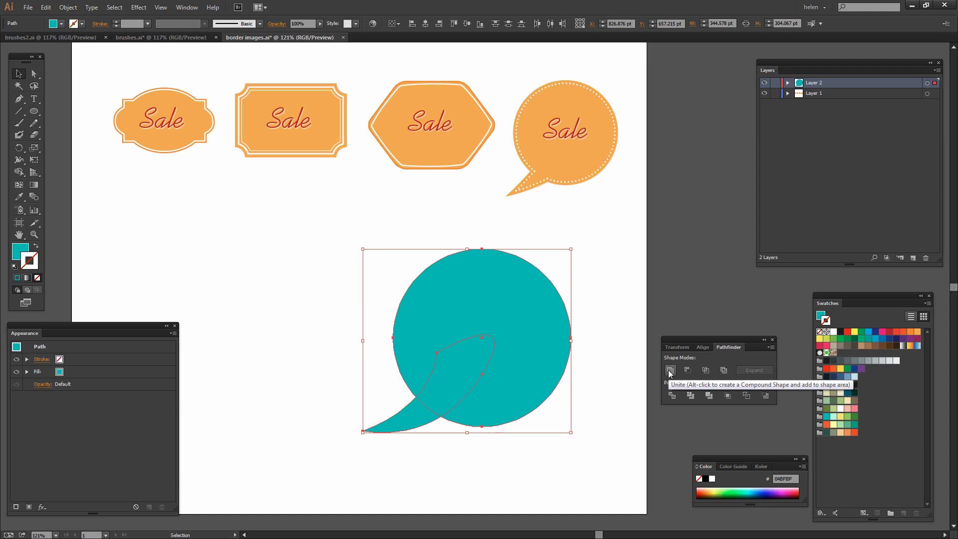
left_click(670, 370)
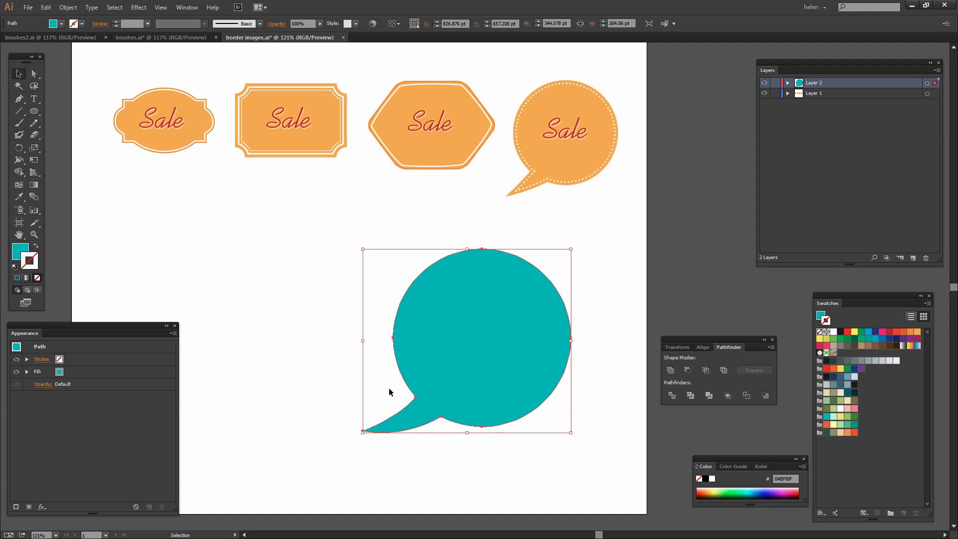
left_click(336, 406)
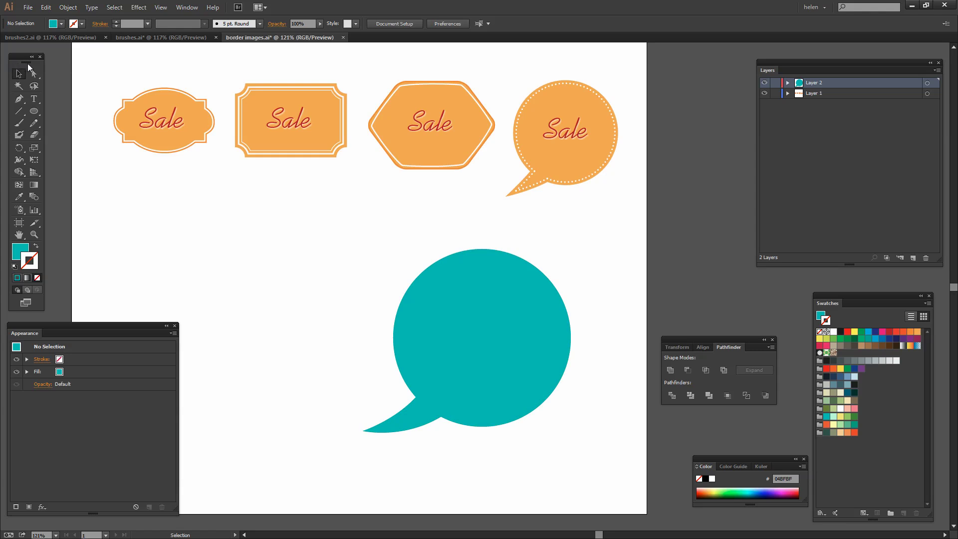
Give the speech bubble a white stroke with a weight of 4 pt.
left_click(406, 317)
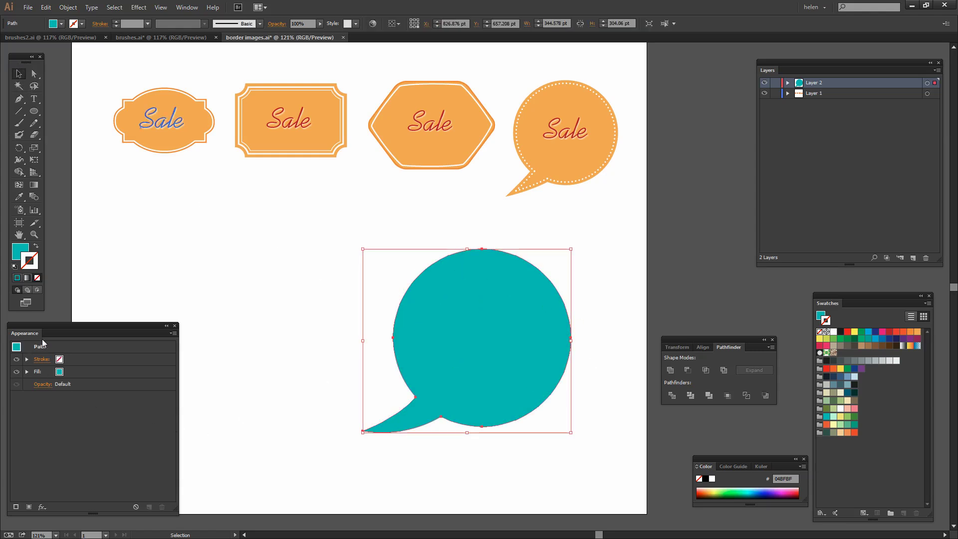
left_click(184, 7)
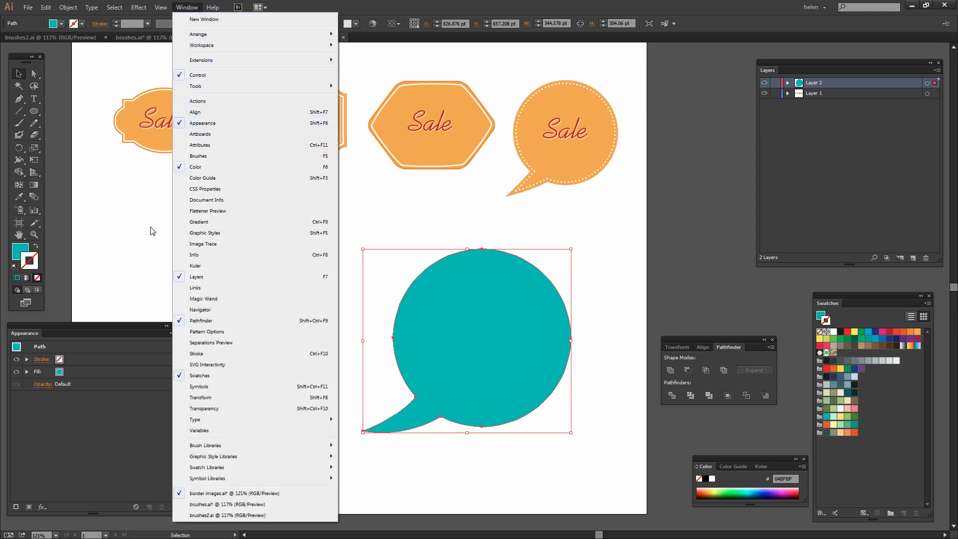
left_click(80, 331)
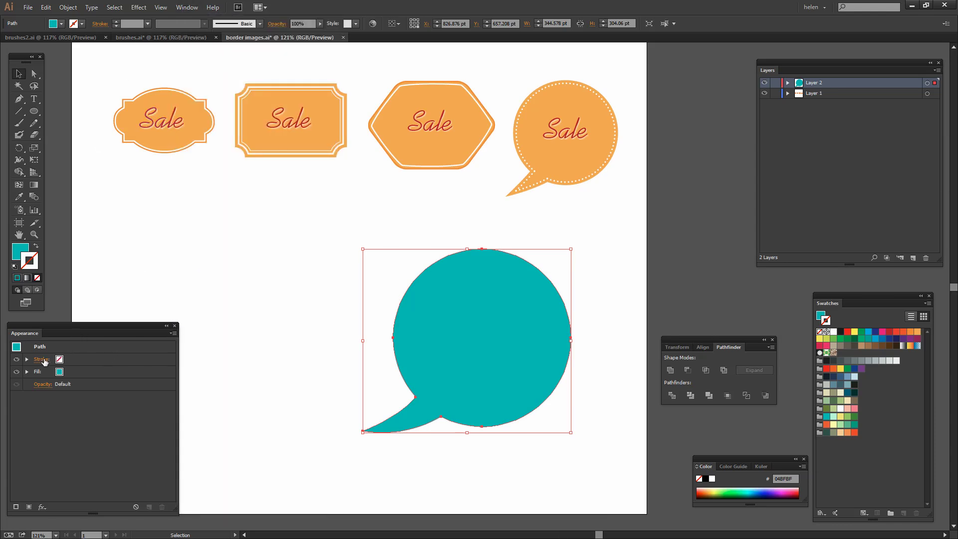
left_click(59, 360)
left_click(59, 360)
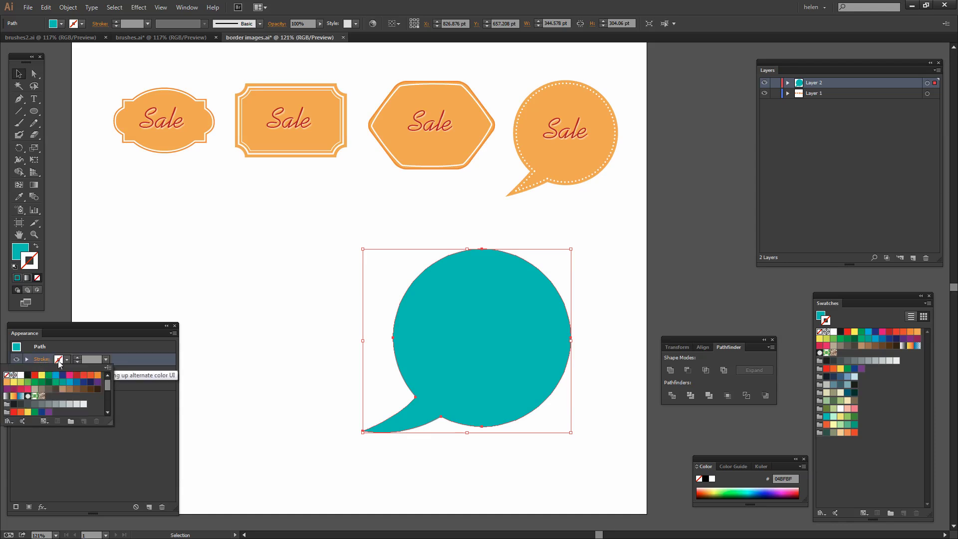
left_click(21, 375)
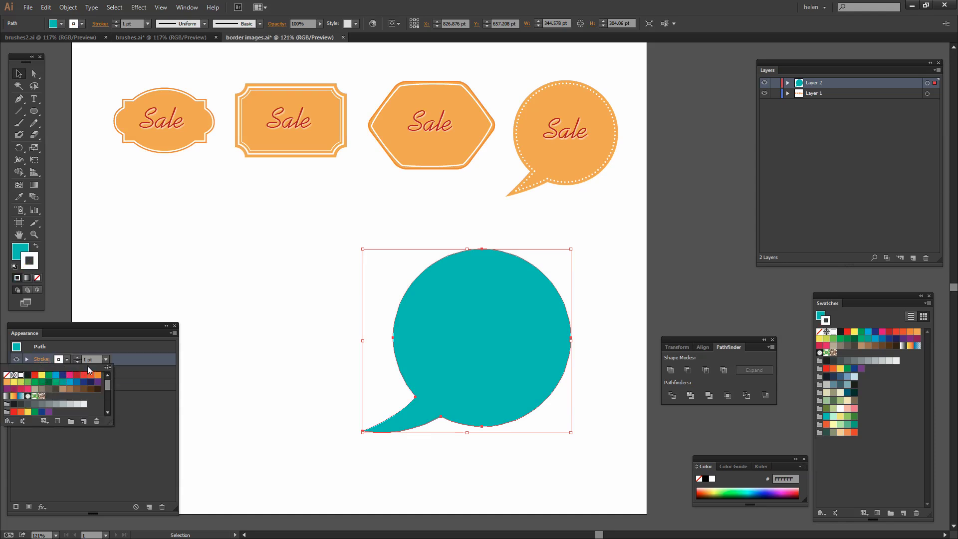
left_click(76, 357)
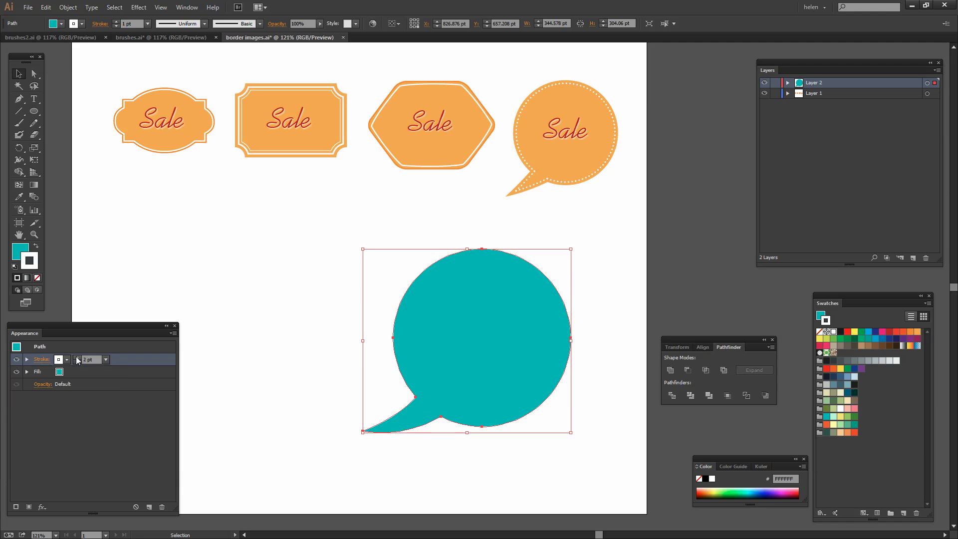
left_click(77, 357)
left_click(77, 357)
left_click(77, 357)
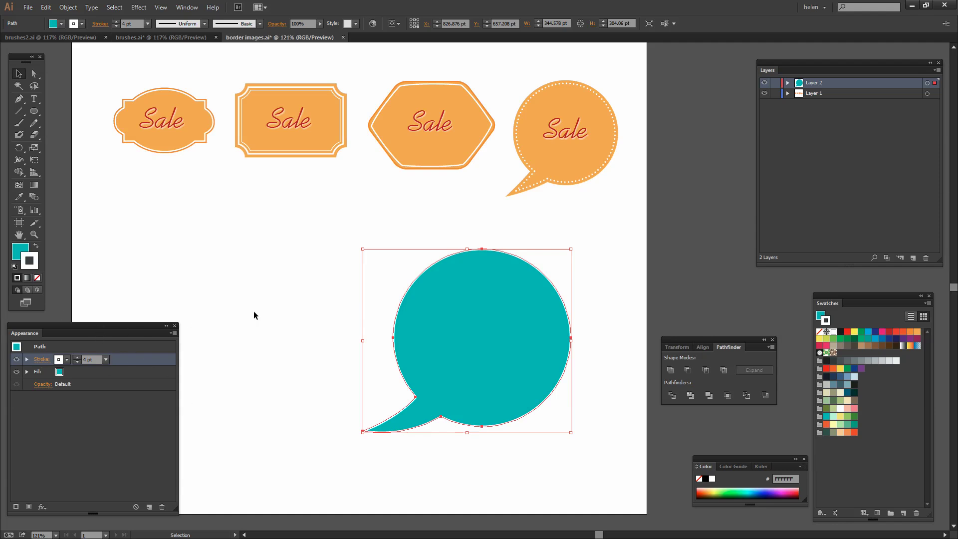
left_click(202, 325)
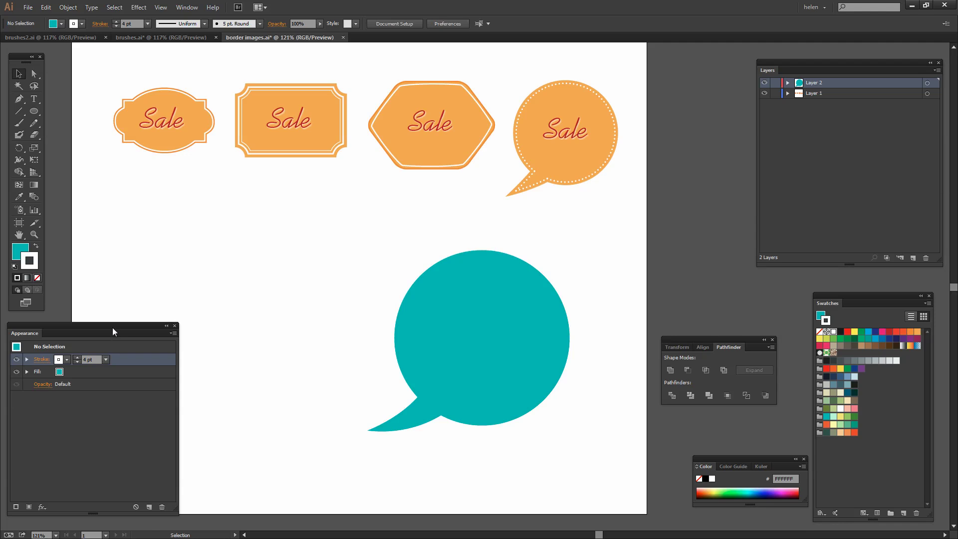
Make the bubble's stroke a dotted line with round caps, a 0 pt dash and a 4 pt gap.
mouse_move(113, 327)
left_mouse_down()
mouse_move(570, 265)
mouse_move(621, 228)
left_mouse_up()
left_click(439, 349)
left_click(550, 260)
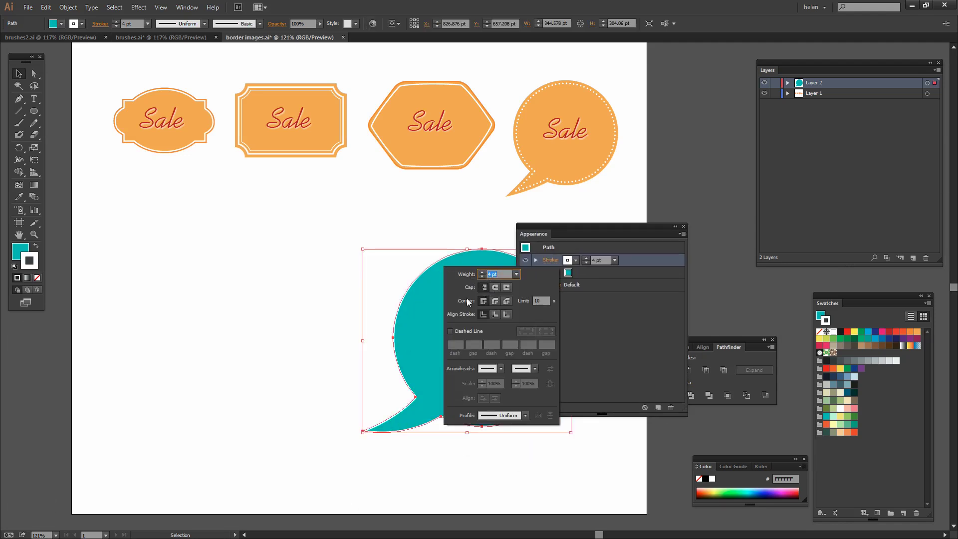
left_click(495, 287)
left_click(450, 330)
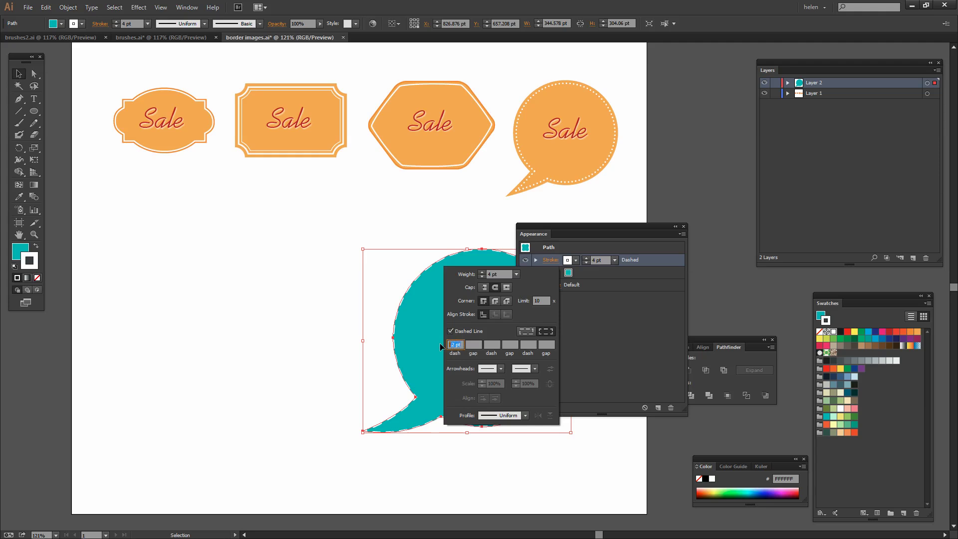
type("0")
key("Tab")
key("Tab")
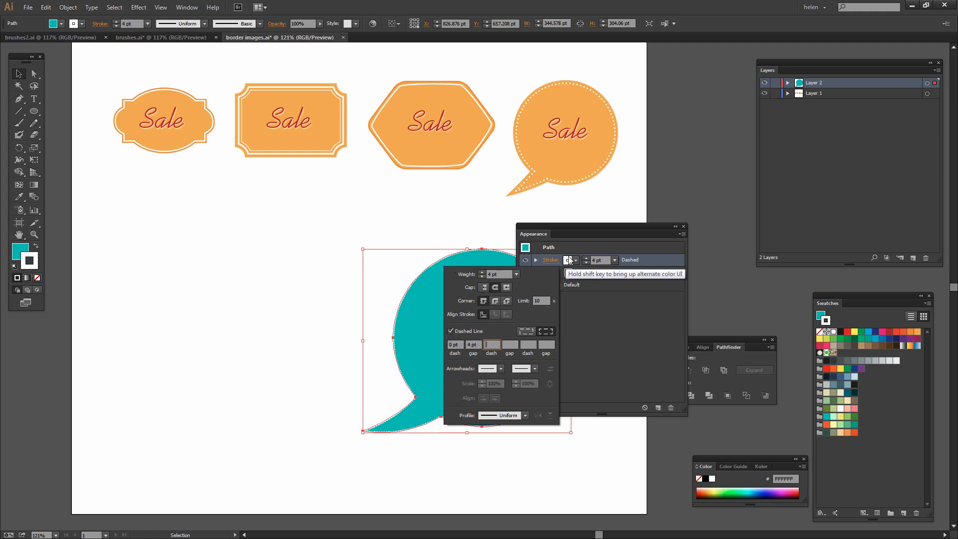
left_click(606, 232)
left_click_drag(593, 229, 632, 226)
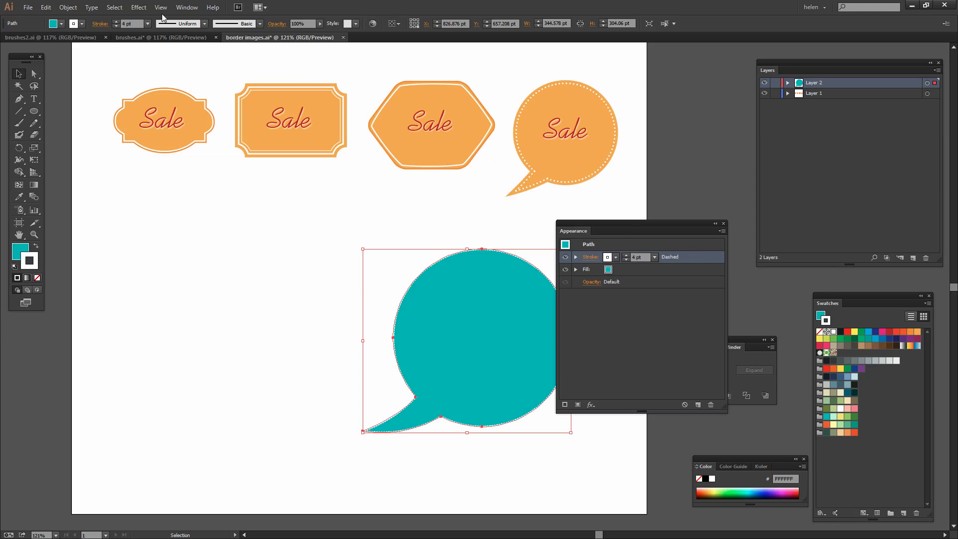
Apply an Offset Path effect of -6 pt to the bubble's dotted stroke, with preview on and miter joins.
left_click(139, 7)
mouse_move(153, 91)
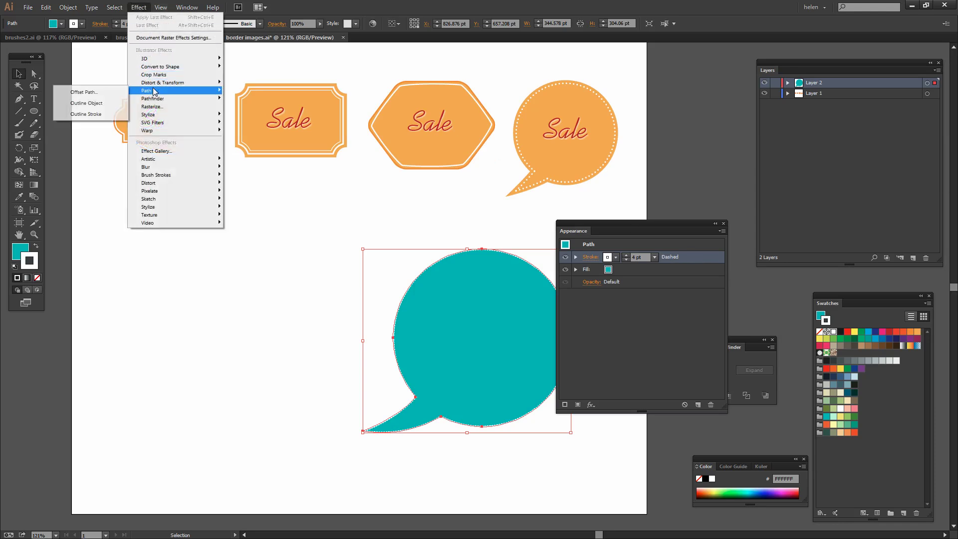
left_click(84, 93)
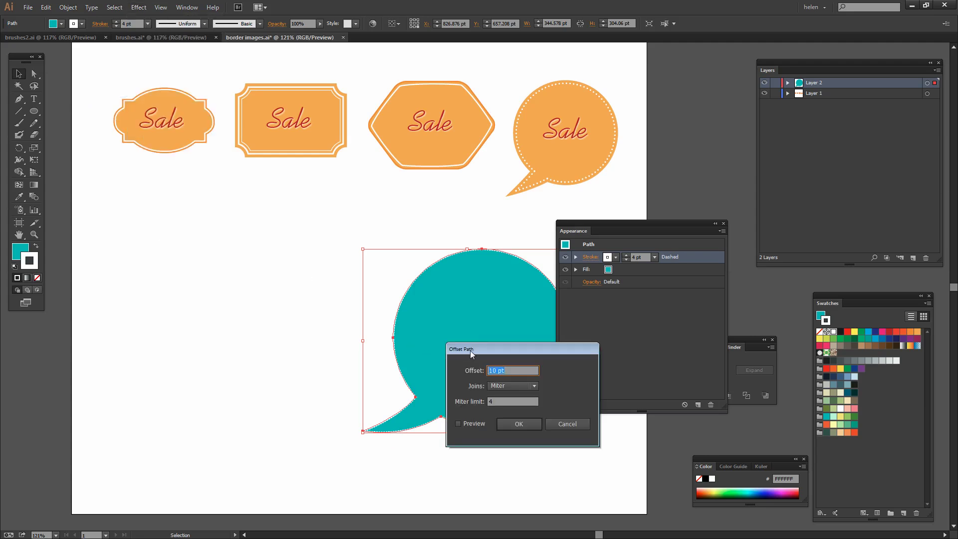
left_click(458, 424)
left_click_drag(511, 346, 255, 233)
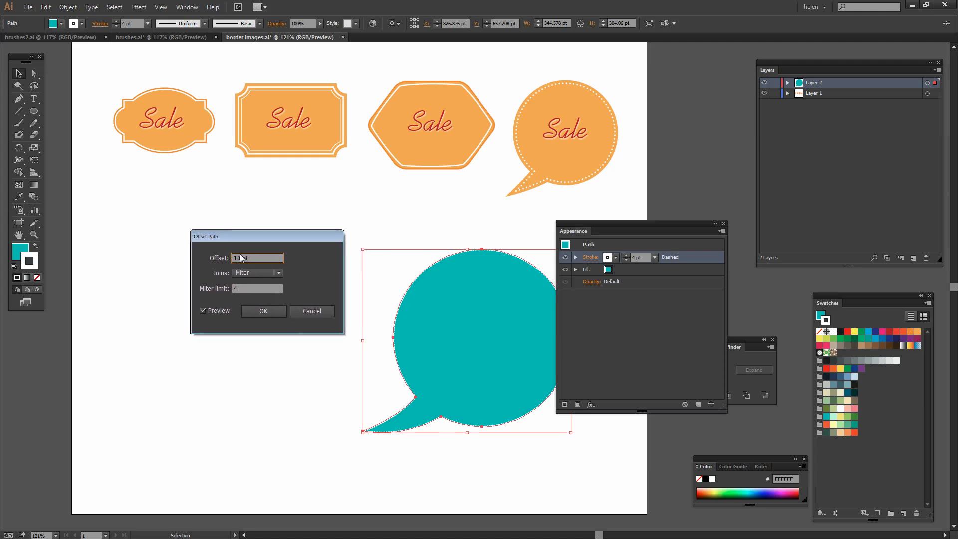
key("Down")
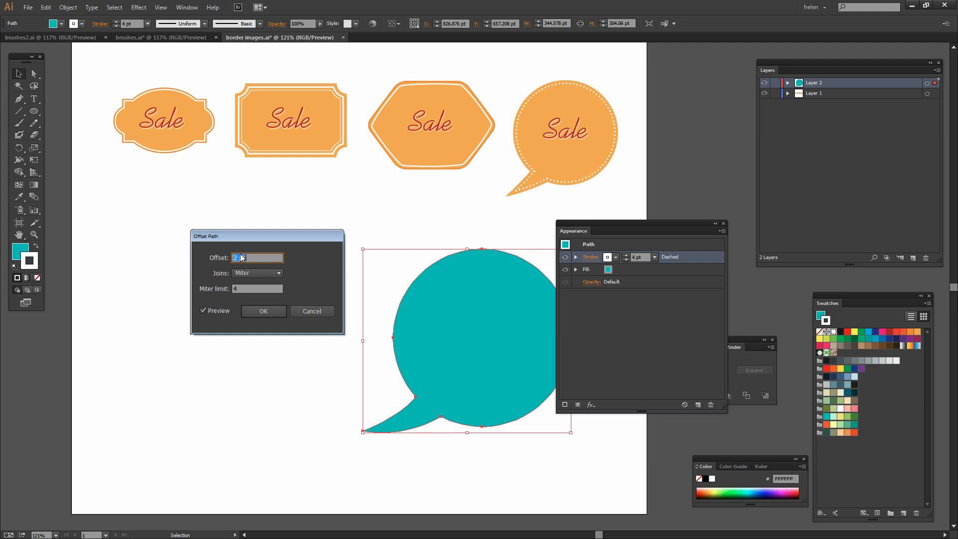
key("Down")
key("Down")
key("Down")
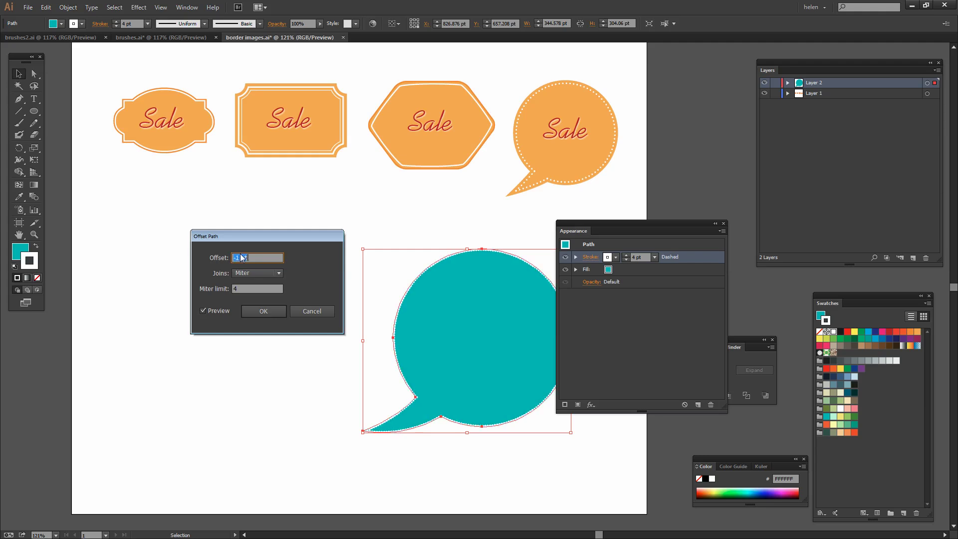
key("Down")
key("Down")
key("Down")
key("Down")
key("Down")
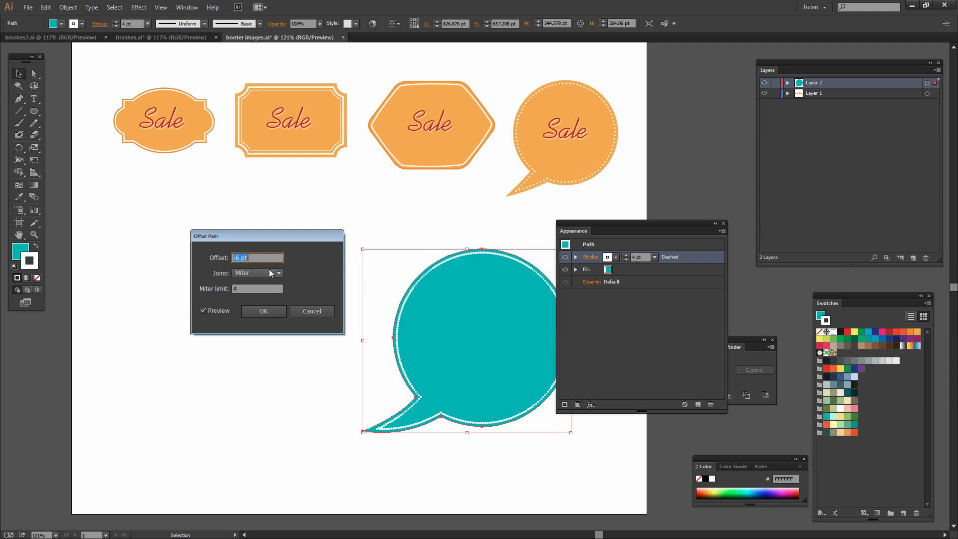
left_click(259, 312)
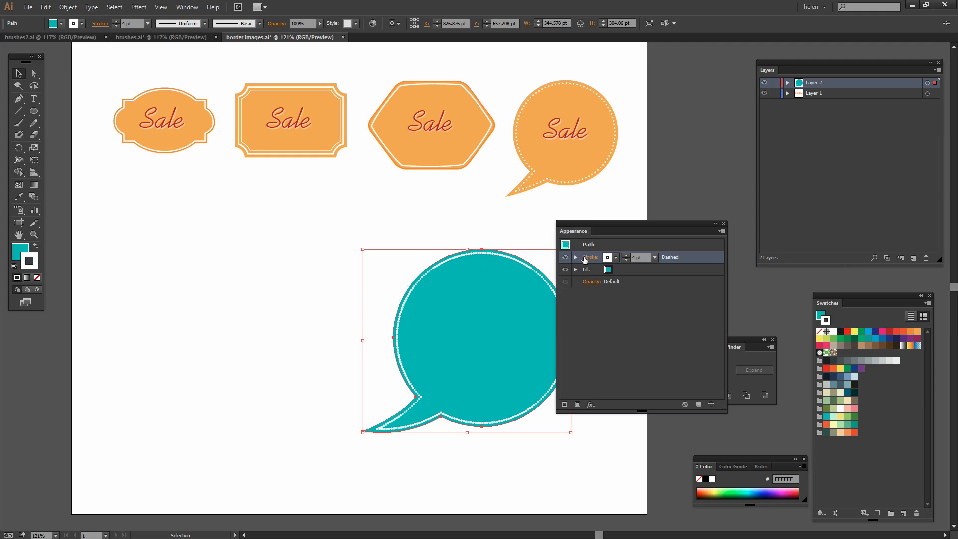
Widen the gap between the dots of the speech bubble's dashed stroke.
left_click(590, 257)
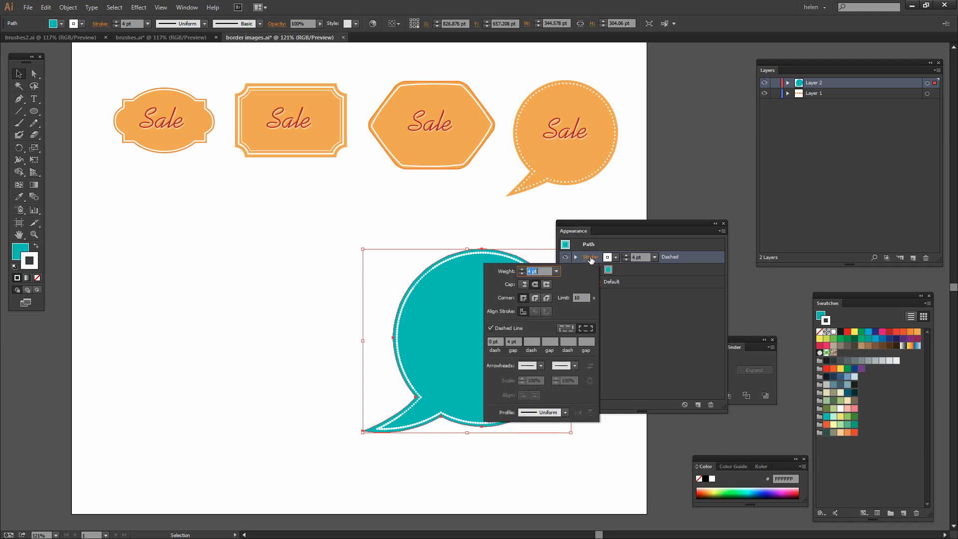
left_click(521, 342)
key("Up")
key("Up")
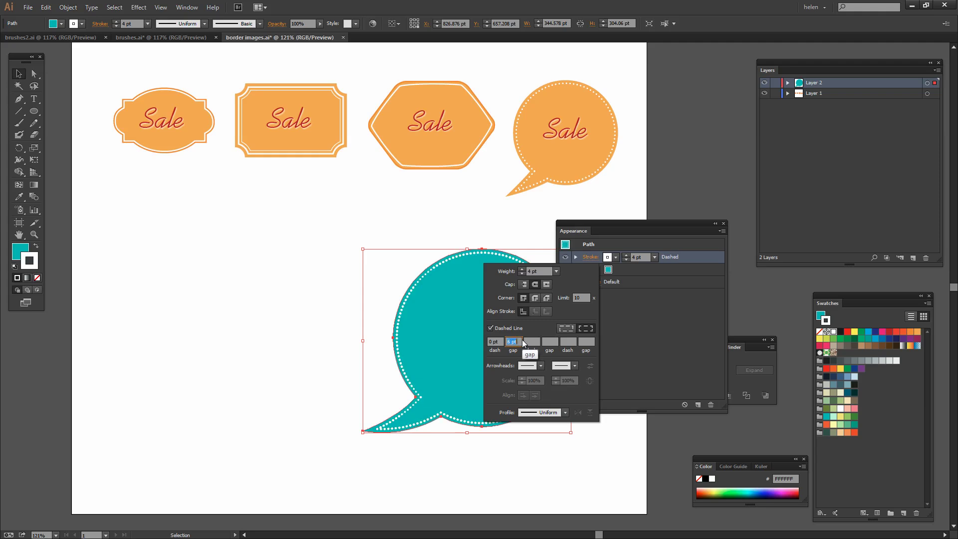
Move the speech bubble up and to the right, beneath the orange speech bubble, and deselect it.
left_click(619, 230)
left_click_drag(618, 228, 719, 238)
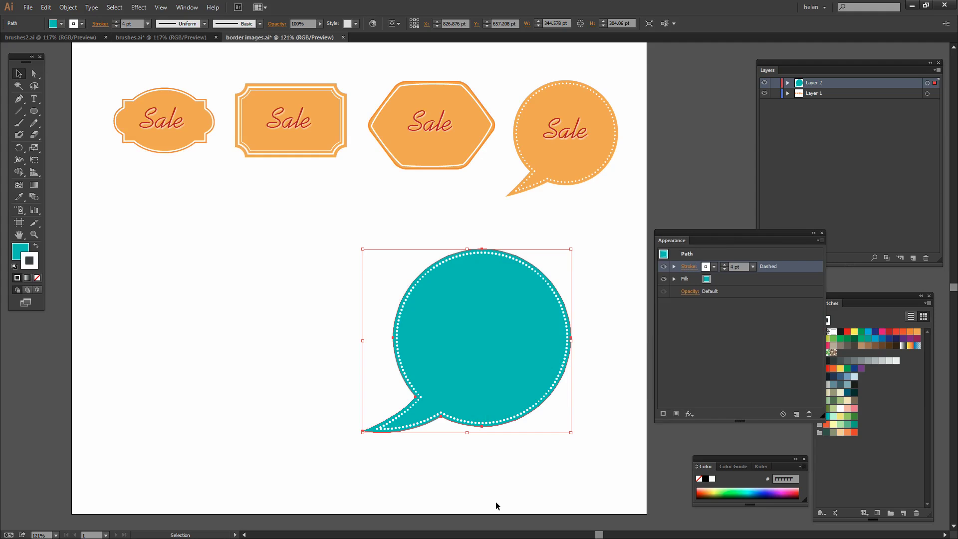
left_click(494, 474)
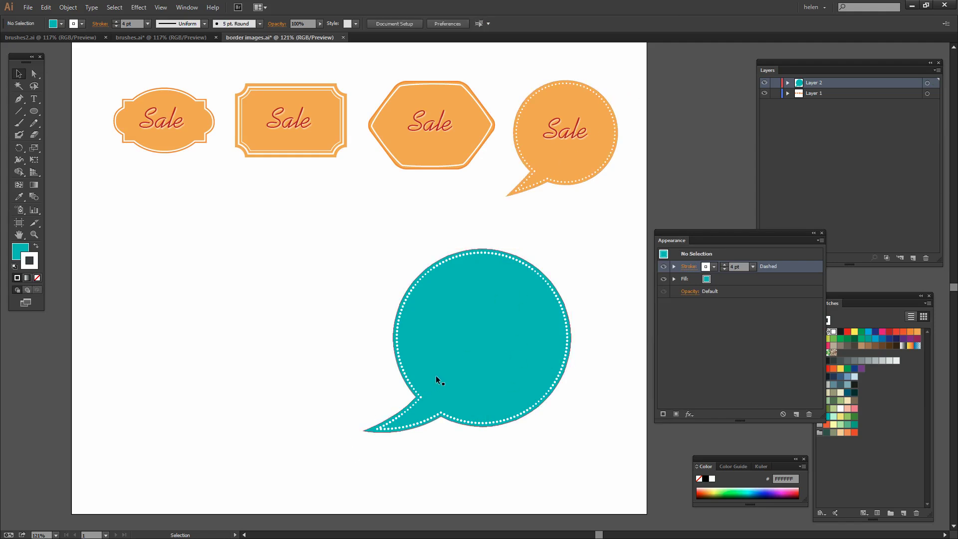
left_click_drag(436, 375, 504, 334)
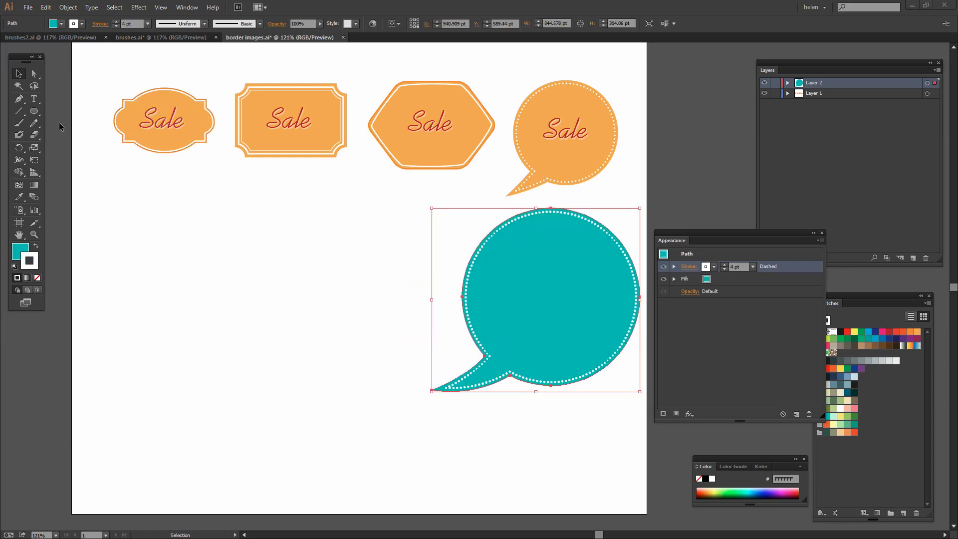
key("ctrl+shift+a")
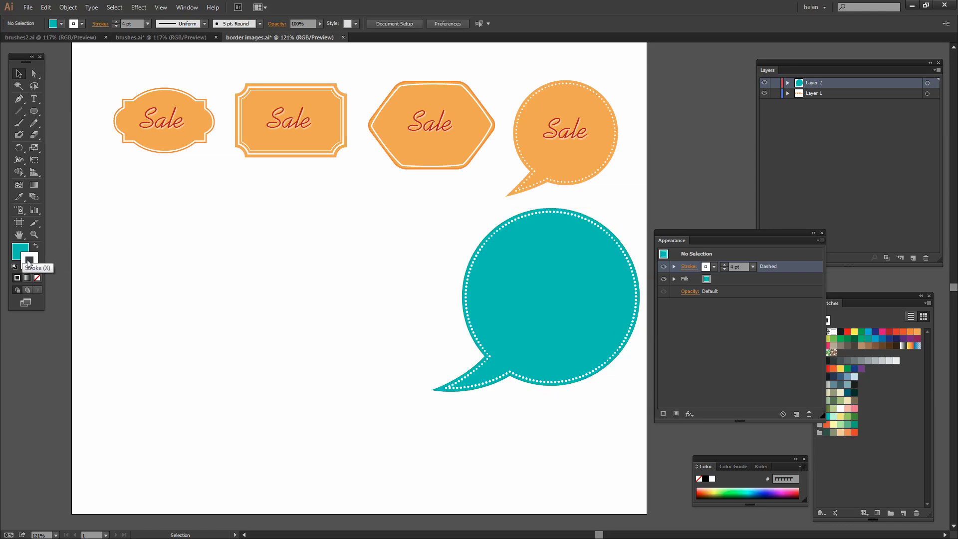
Draw a teal rectangle without a stroke, about 249 by 163 pt, in the empty area below the first two Sale badges.
left_click(38, 279)
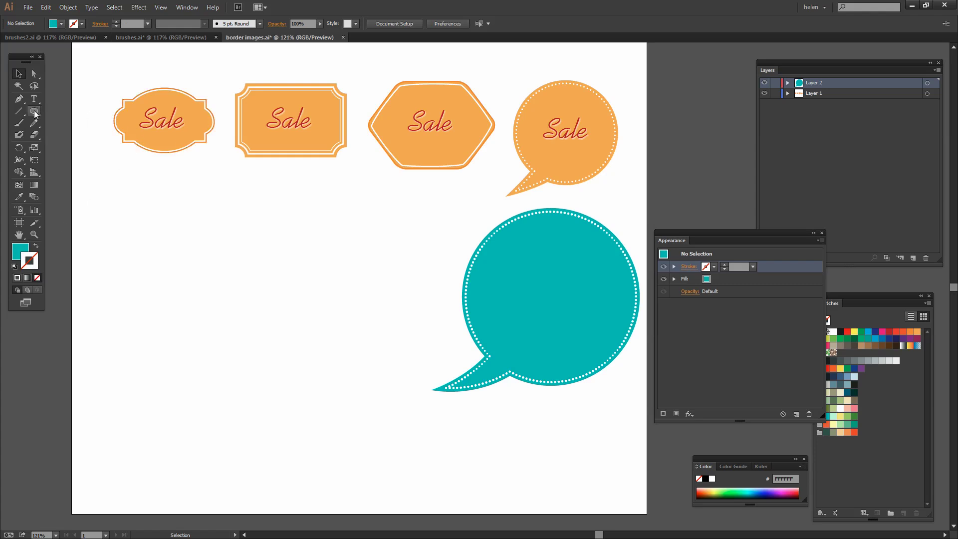
left_click_drag(34, 114, 64, 113)
left_click_drag(134, 218, 285, 317)
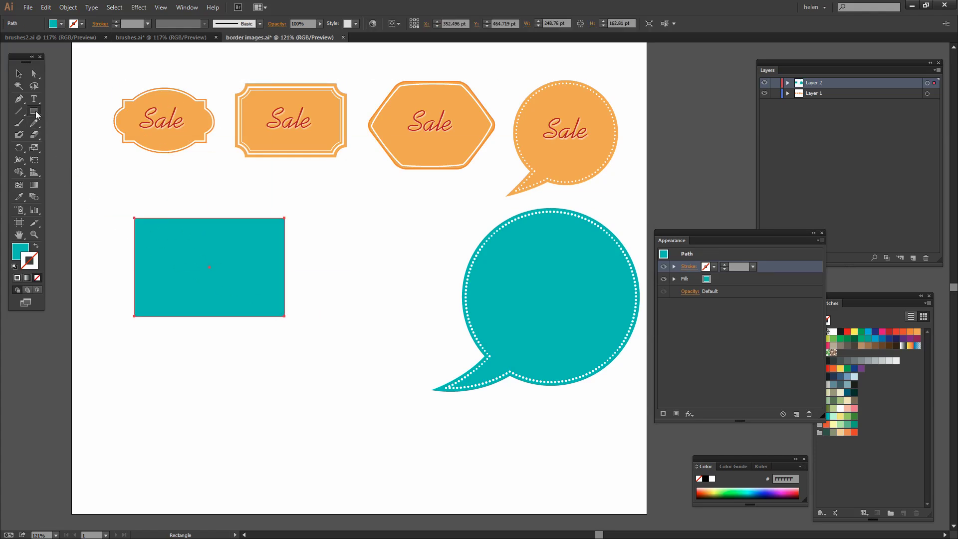
Draw a wide ellipse about 326 by 163 pt over the rectangle, matching its height and extending past both sides.
left_click_drag(36, 112, 70, 131)
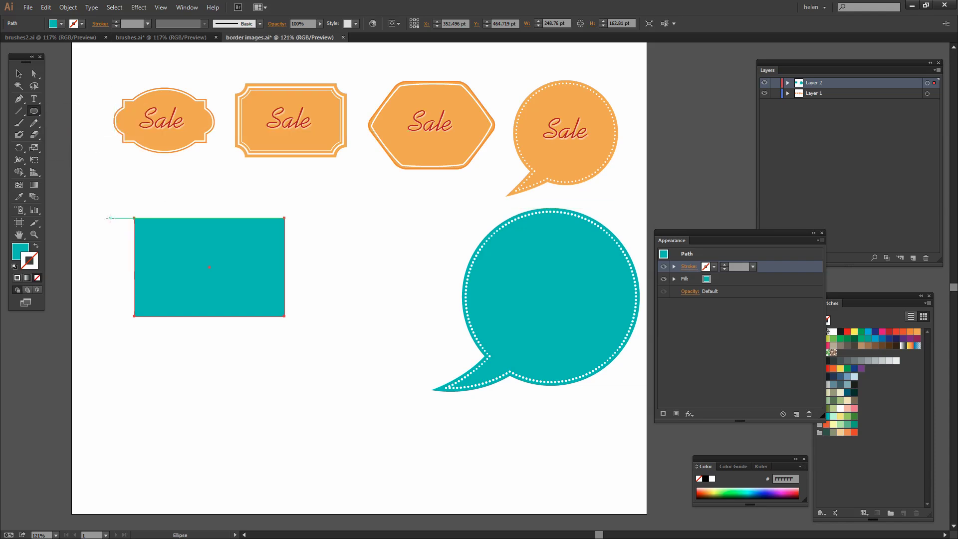
left_click_drag(110, 218, 307, 315)
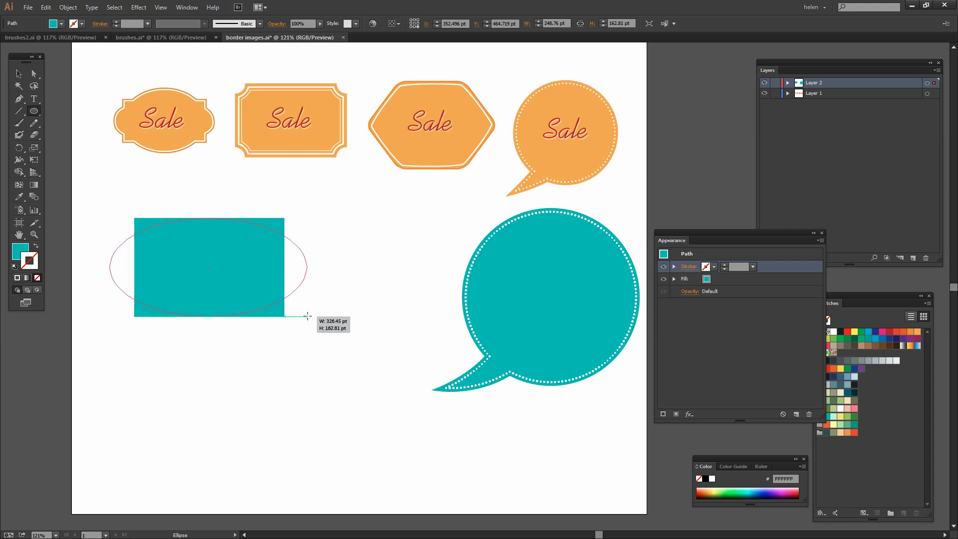
left_click_drag(307, 316, 307, 316)
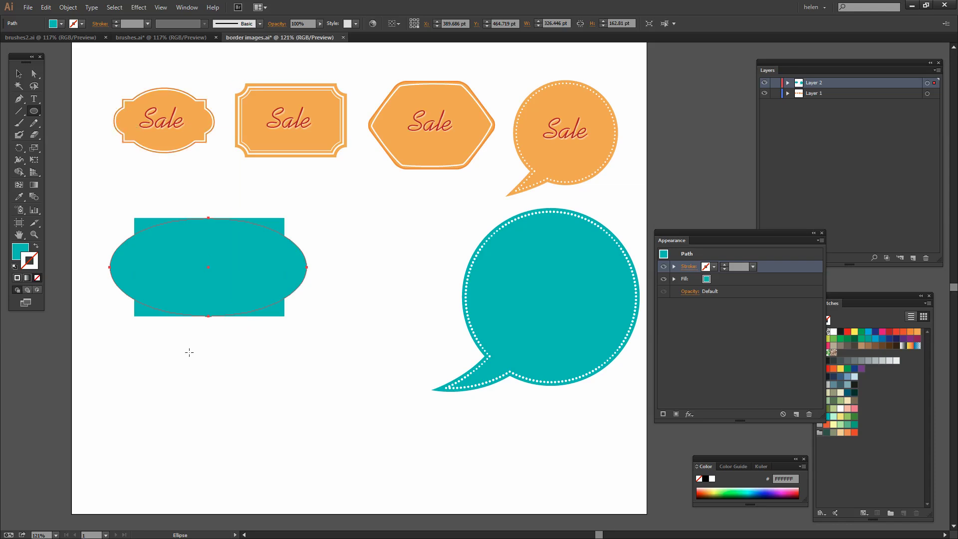
key("v")
left_click(195, 373)
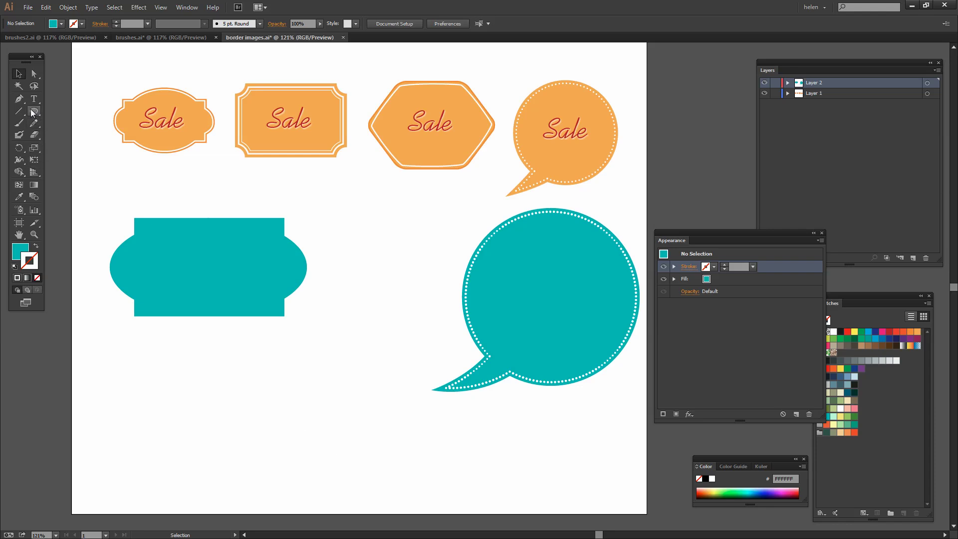
Draw a tall ellipse about 249 by 305 pt over the rectangle, matching its width and extending above and below it.
left_click_drag(31, 113, 62, 133)
left_click_drag(135, 172, 283, 356)
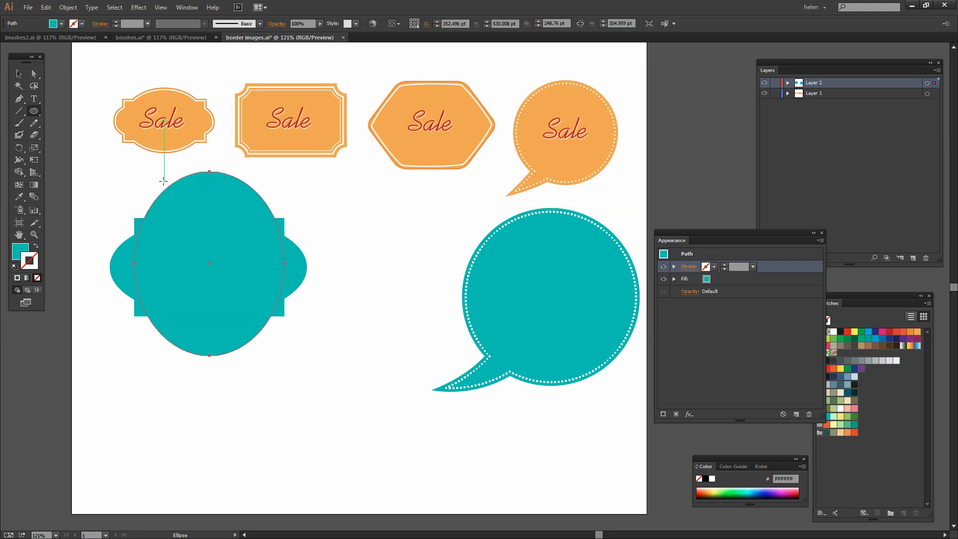
left_click(18, 74)
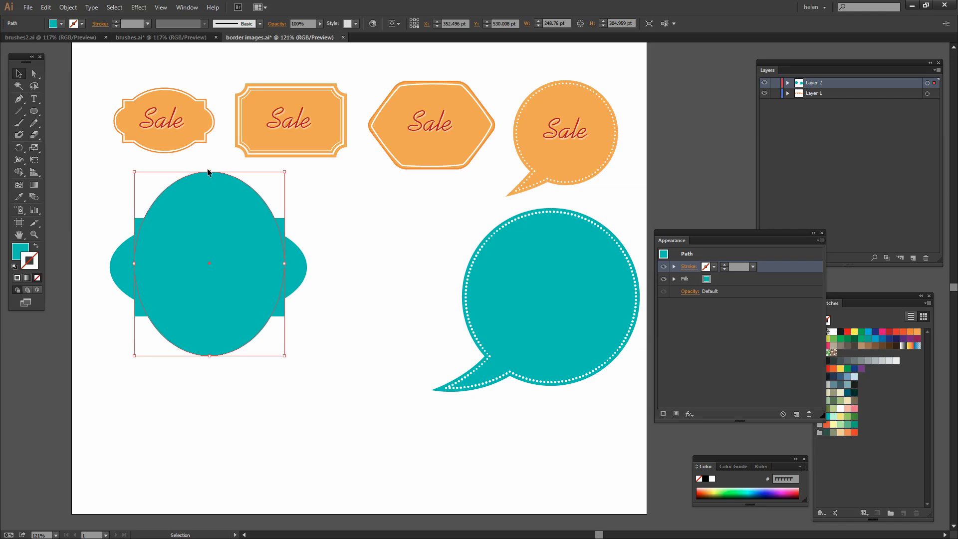
Shorten the tall ellipse to a height of about 249 pt and center it vertically on the rectangle.
left_click_drag(209, 172, 210, 184)
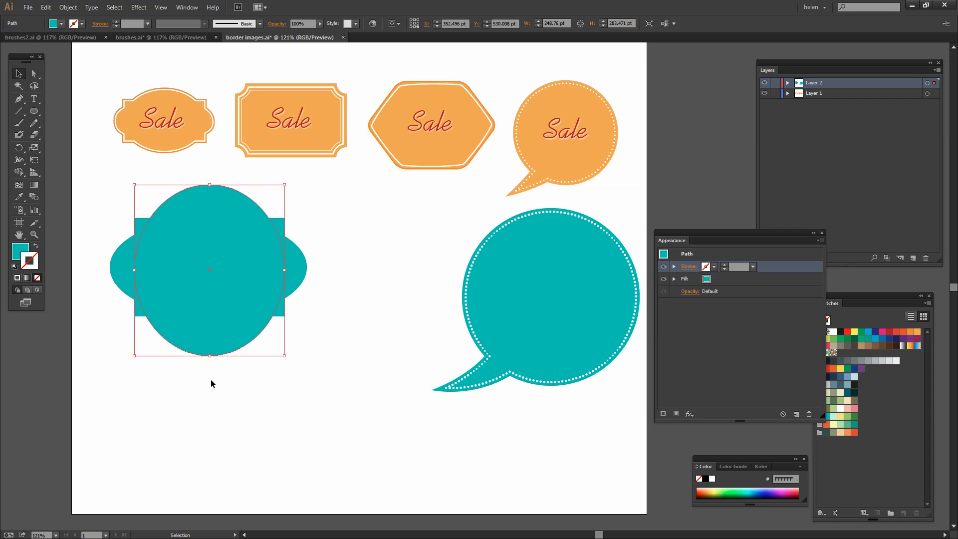
left_click_drag(210, 357, 210, 353)
left_click(225, 357)
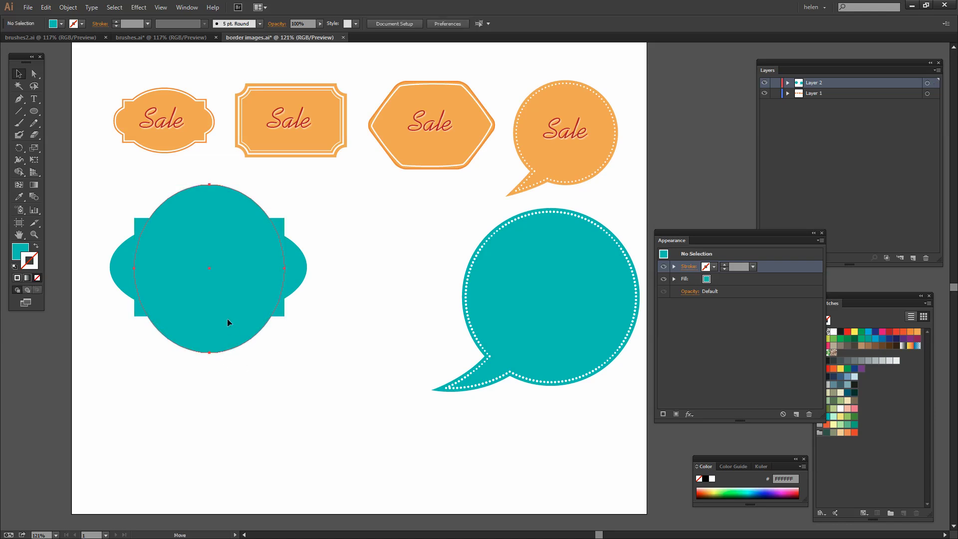
left_click(226, 317)
left_click(348, 406)
left_click(209, 341)
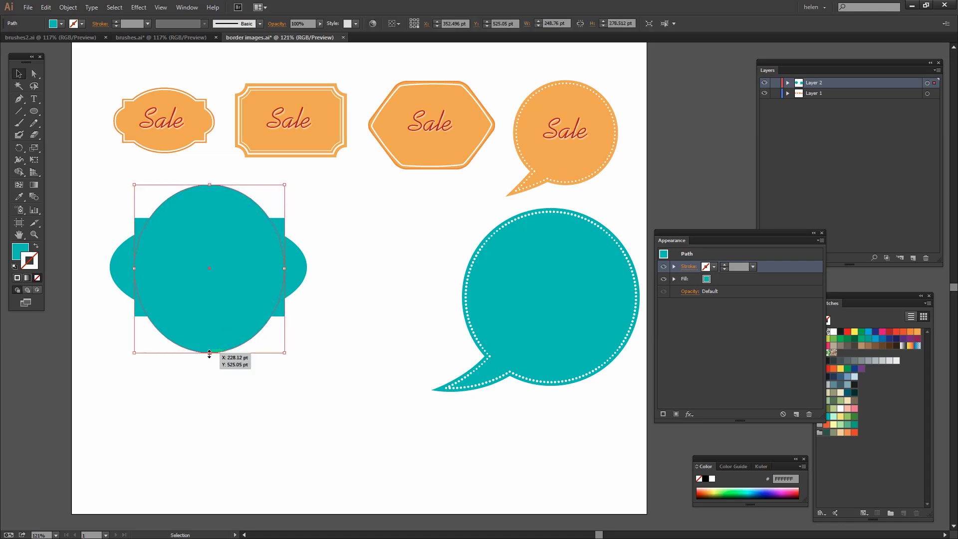
left_click_drag(210, 352, 210, 340)
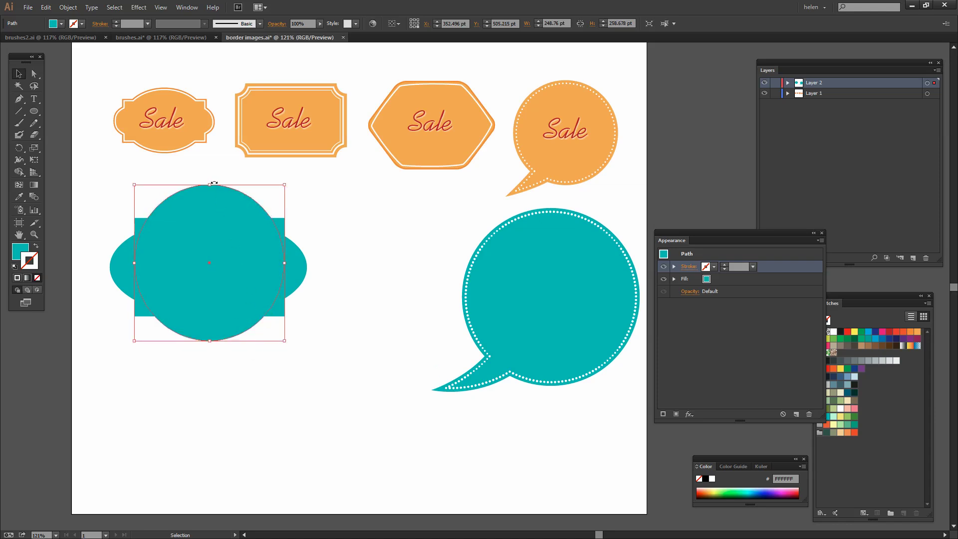
left_click_drag(210, 184, 210, 189)
left_click_drag(224, 234, 224, 235)
left_click(320, 369)
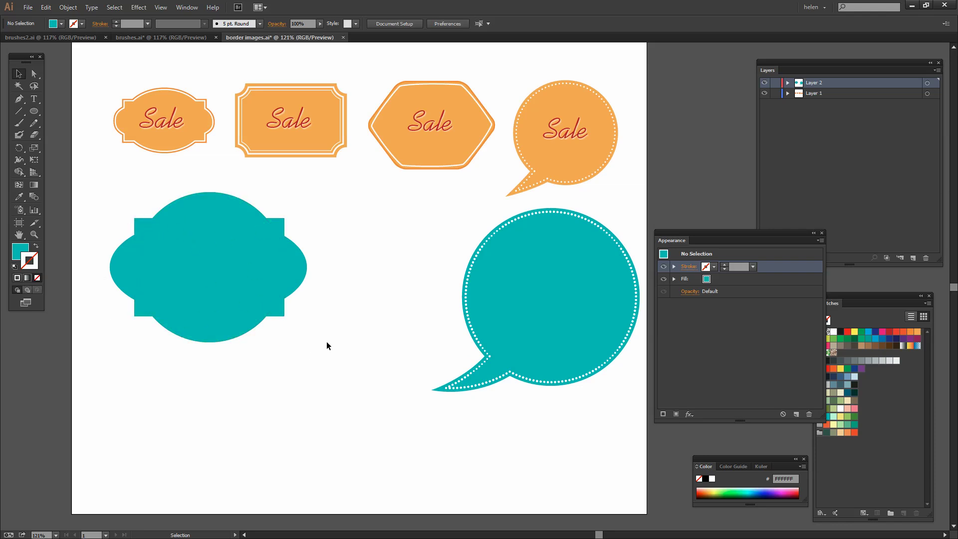
Unite the rectangle and both ellipses into a single badge shape with Pathfinder.
left_click_drag(326, 341, 109, 184)
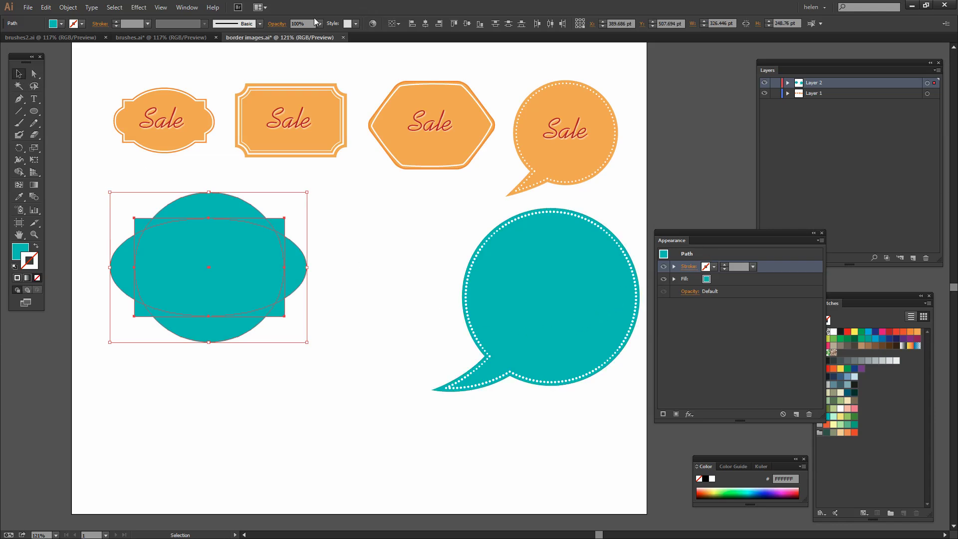
left_click(193, 10)
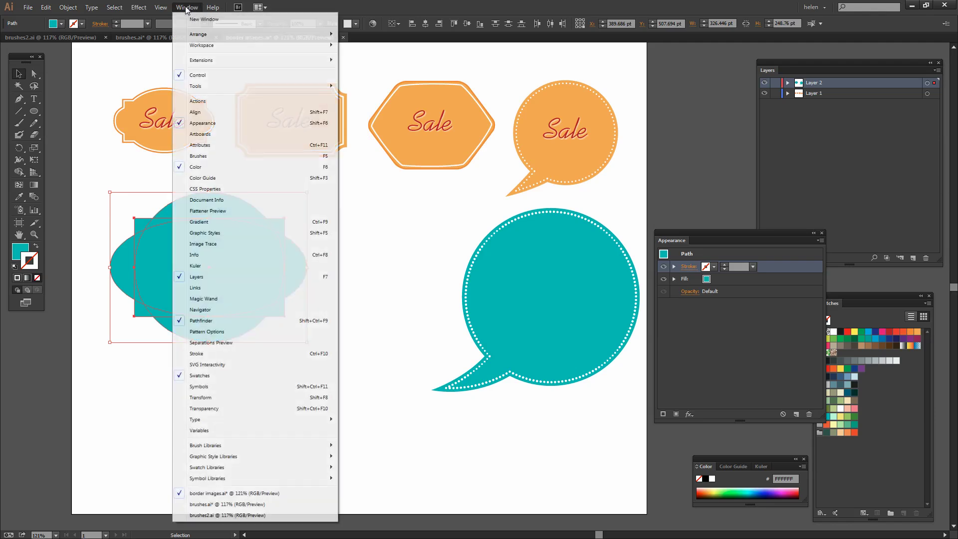
left_click(231, 322)
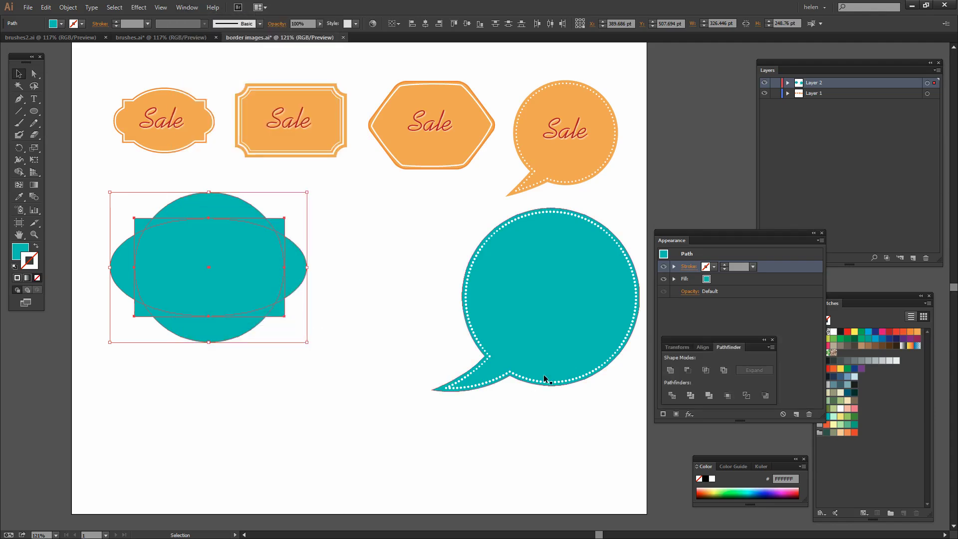
left_click_drag(688, 339, 264, 426)
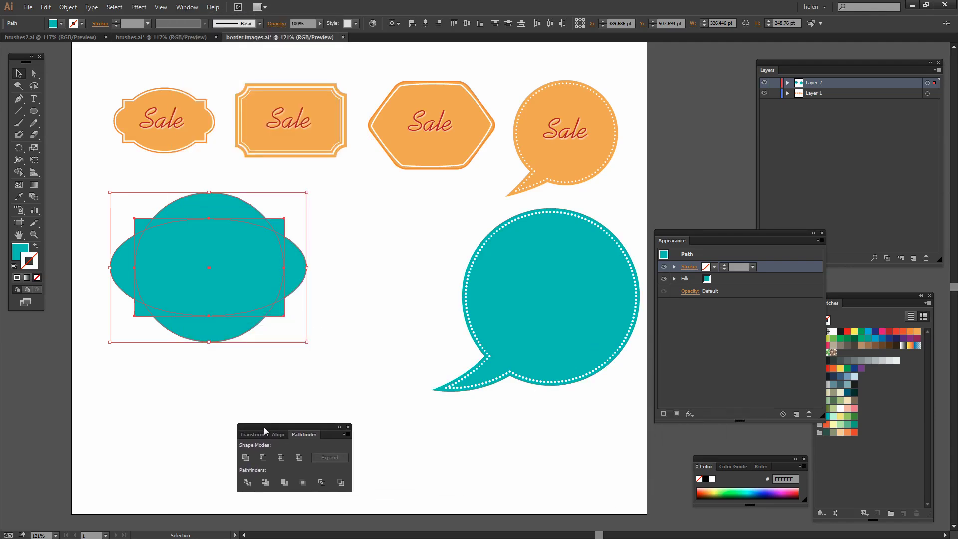
left_click(245, 457)
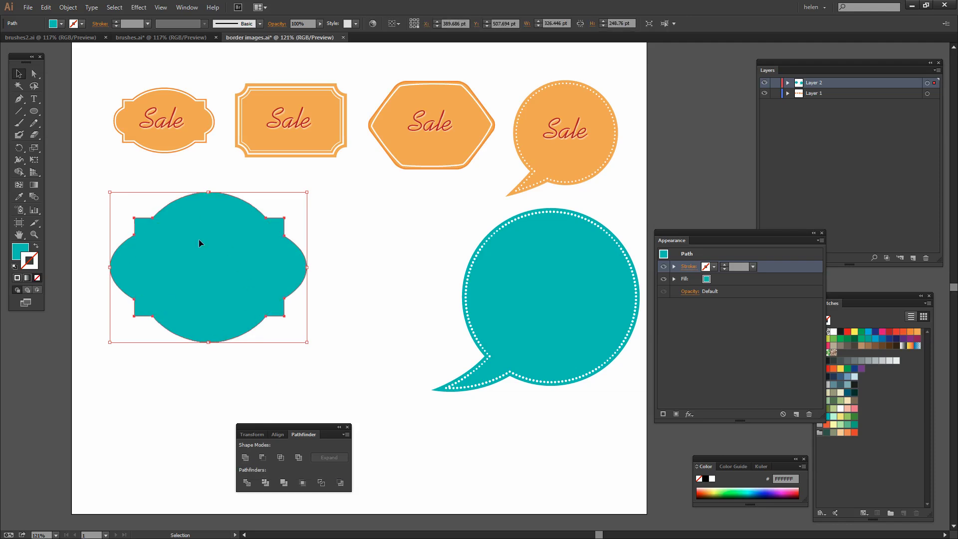
left_click(347, 325)
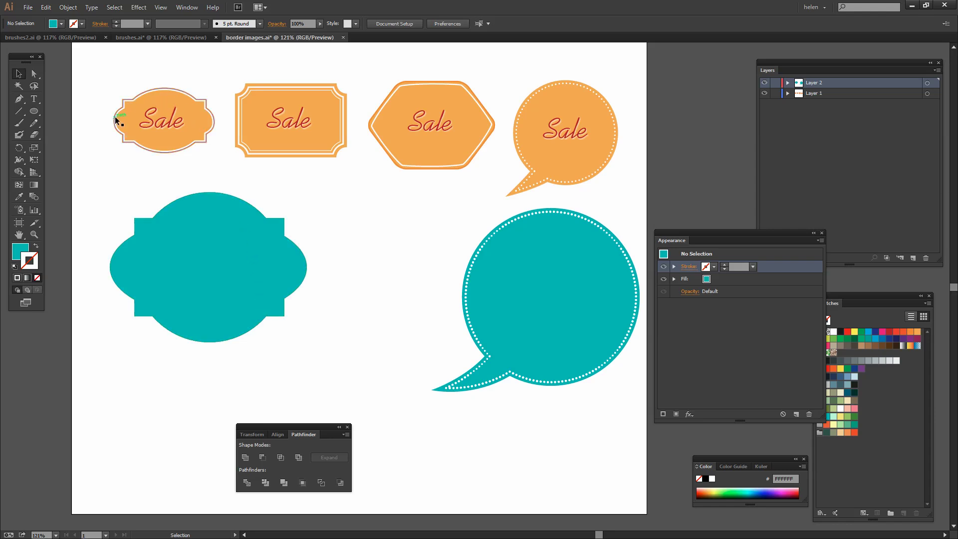
Give the united badge shape a white stroke with a weight of 2 pt.
left_click(232, 292)
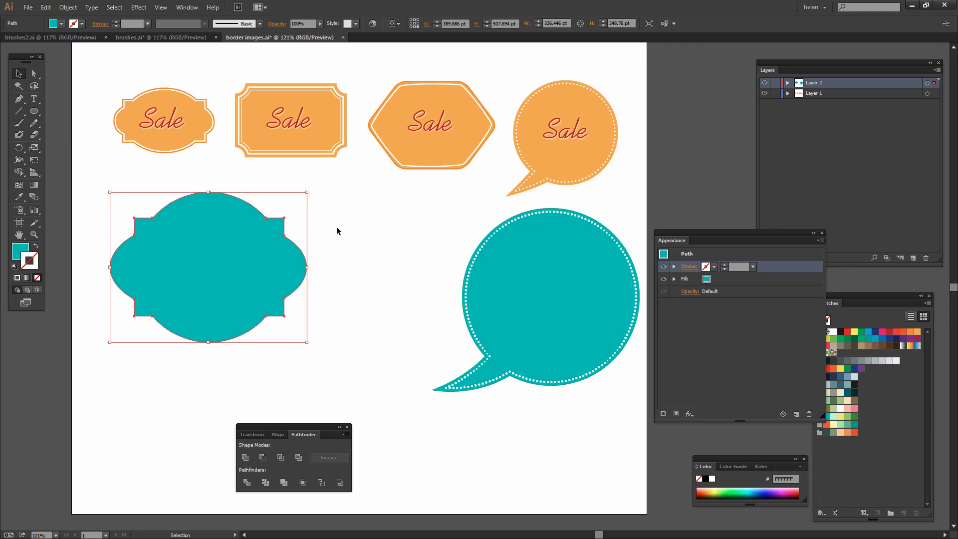
left_click(706, 267)
left_click(626, 284)
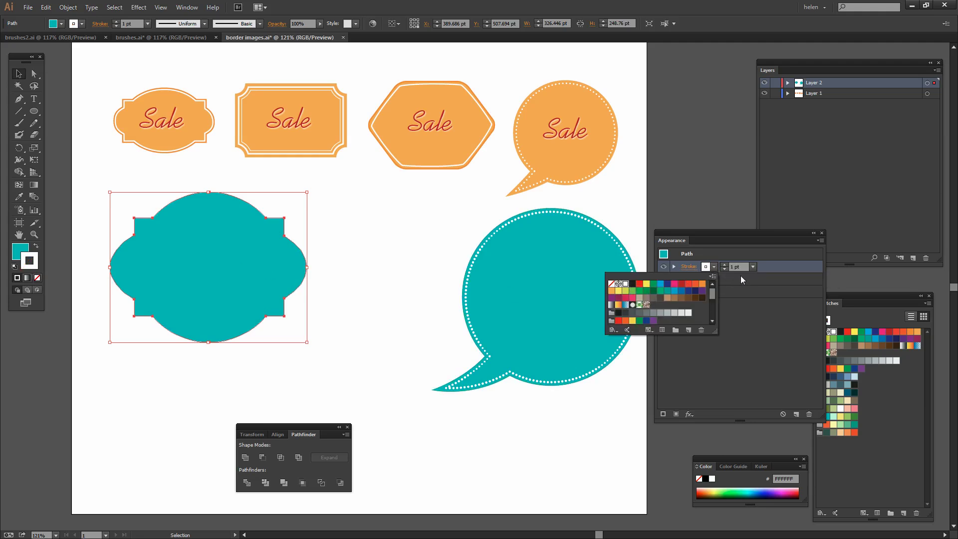
left_click(724, 265)
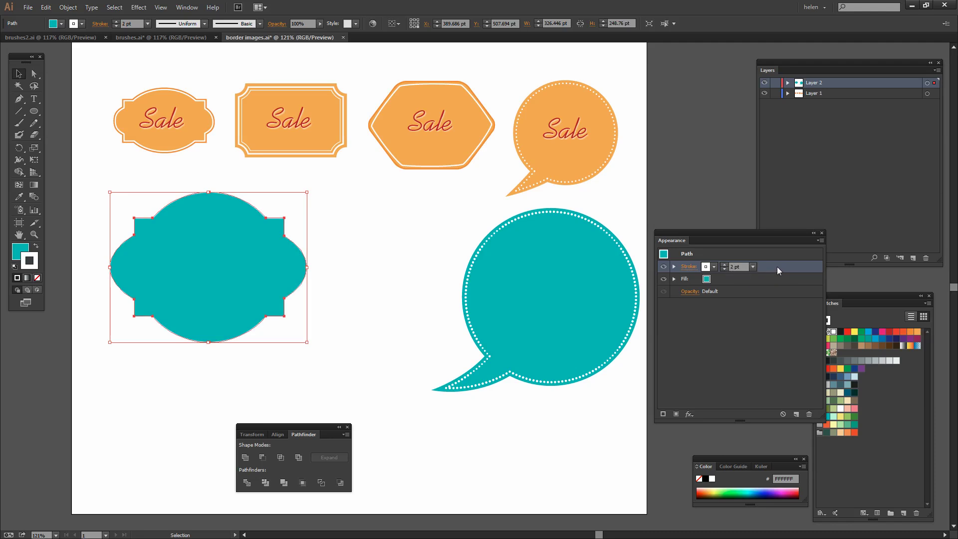
left_click(139, 7)
mouse_move(165, 91)
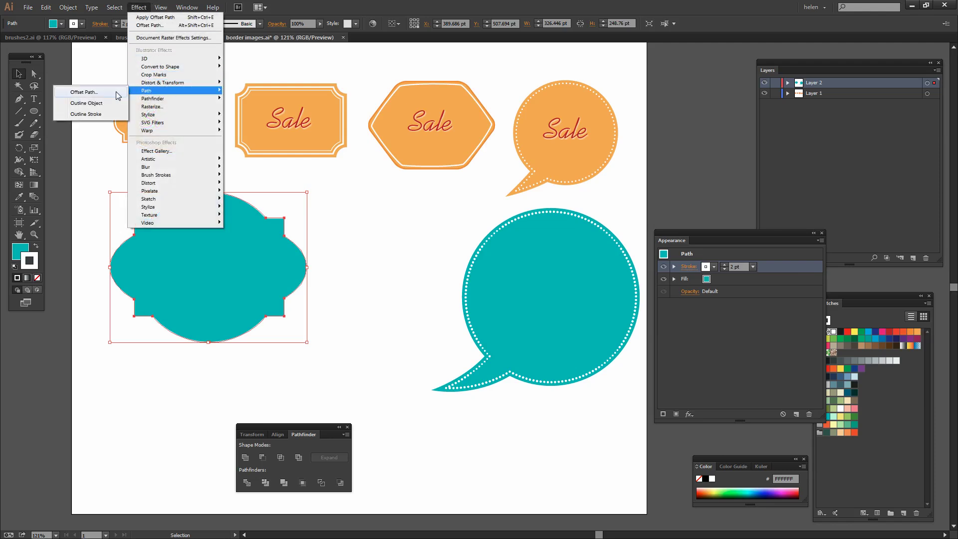
left_click(83, 92)
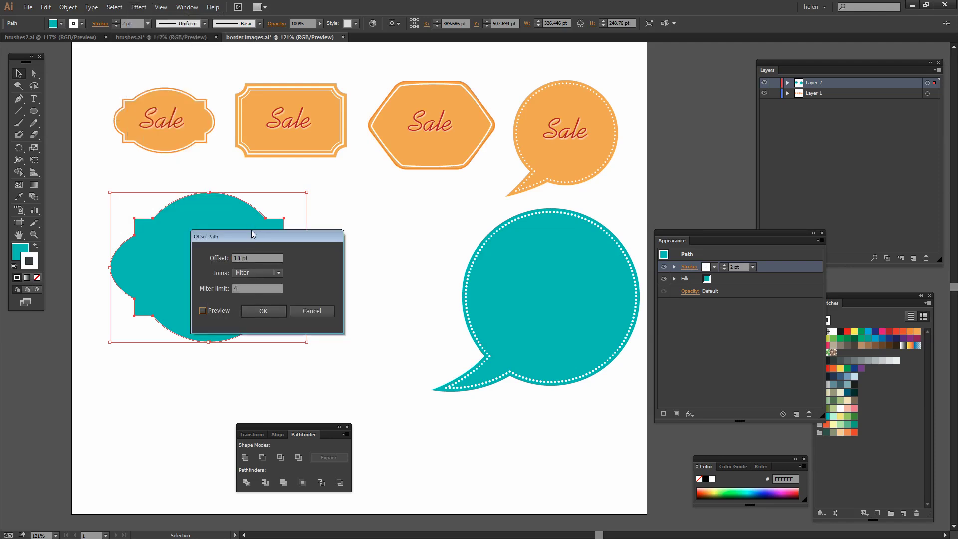
left_click_drag(252, 235, 337, 256)
left_click(327, 278)
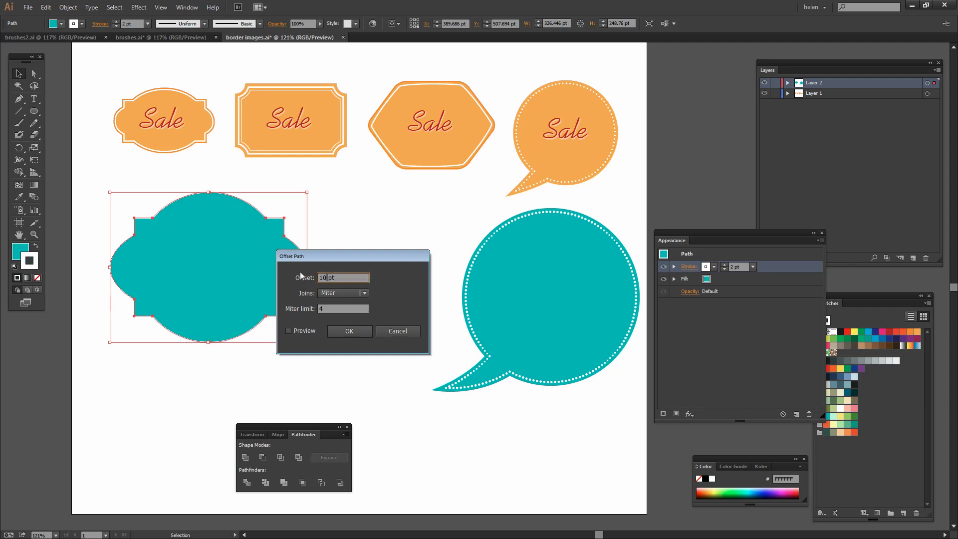
key("Down")
key("Down")
key("Down")
key("Down")
key("Down")
key("Down")
key("Down")
key("Down")
key("Down")
key("Down")
key("Down")
key("Down")
key("Down")
key("Down")
key("Down")
key("Down")
key("Down")
key("Down")
key("Down")
key("Down")
key("Down")
key("Escape")
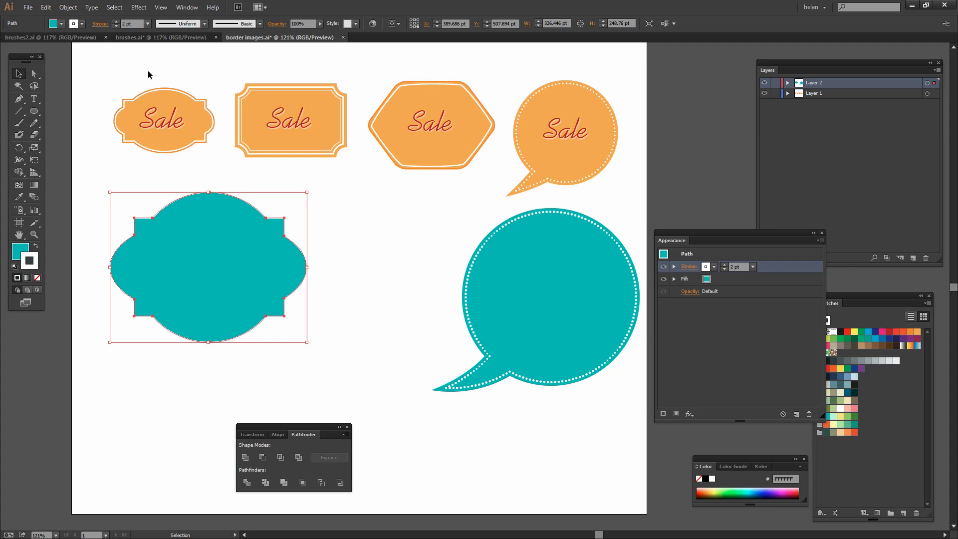
Inset the badge's white stroke with an Offset Path effect of -4 pt, with the preview on.
left_click(138, 6)
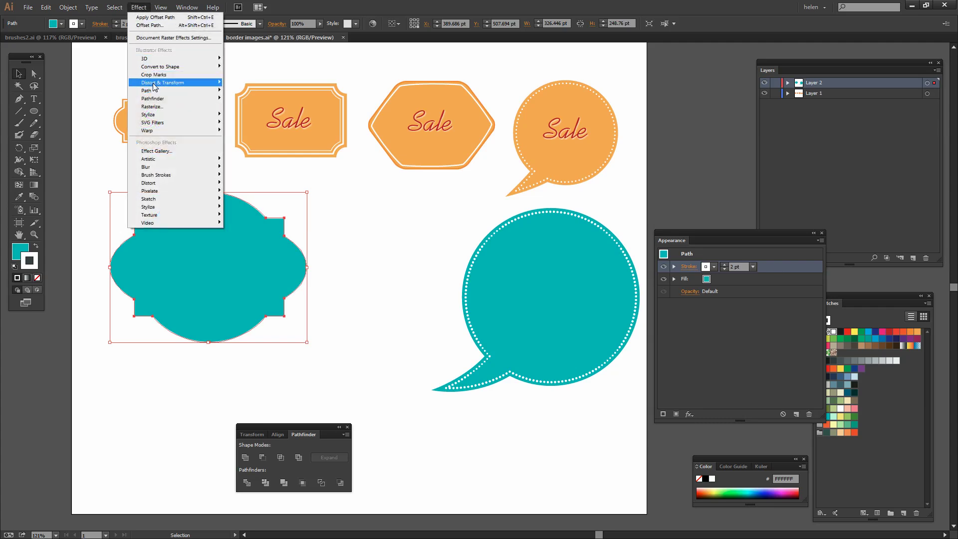
mouse_move(146, 91)
left_click(89, 92)
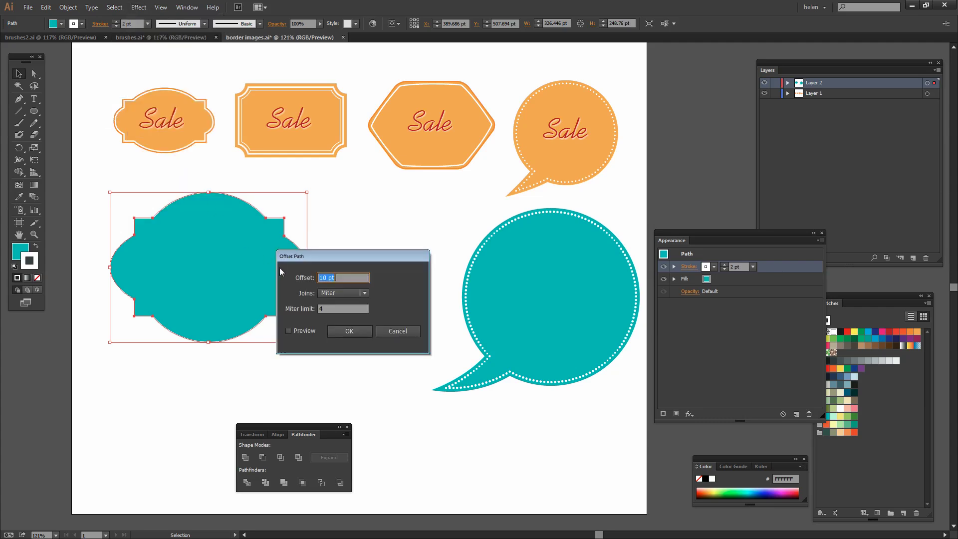
left_click(288, 330)
double_click(323, 278)
type("10")
key("Down")
key("Down")
key("Down")
key("Down")
key("Down")
key("Down")
key("Down")
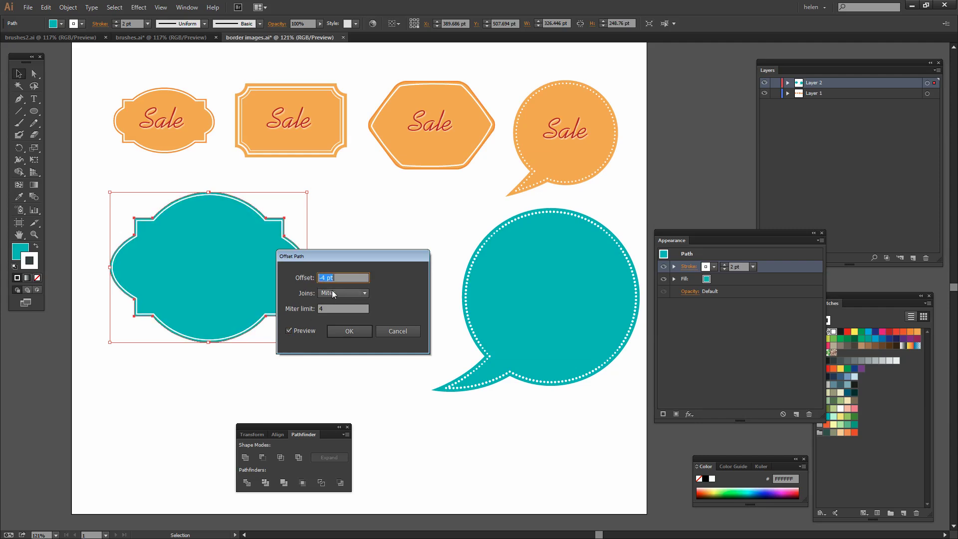
key("Down")
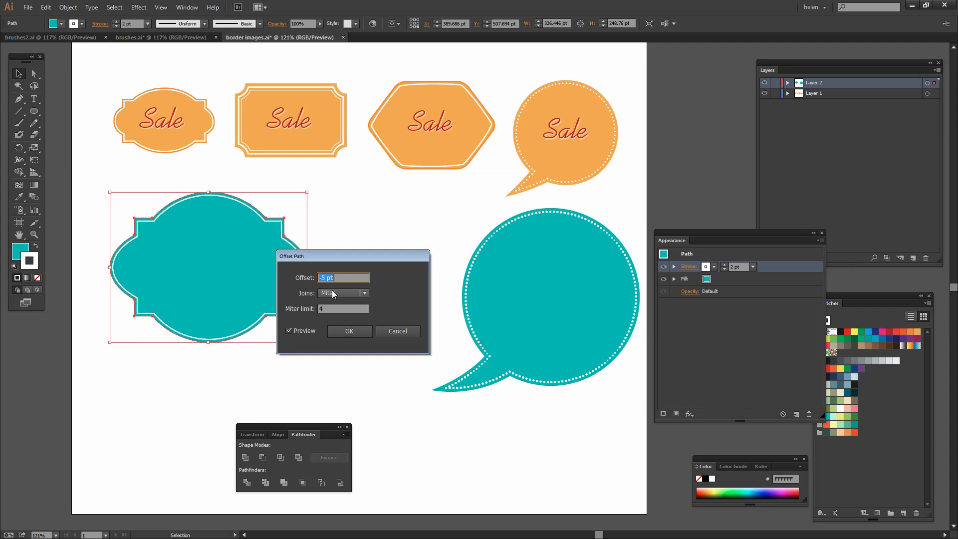
key("Up")
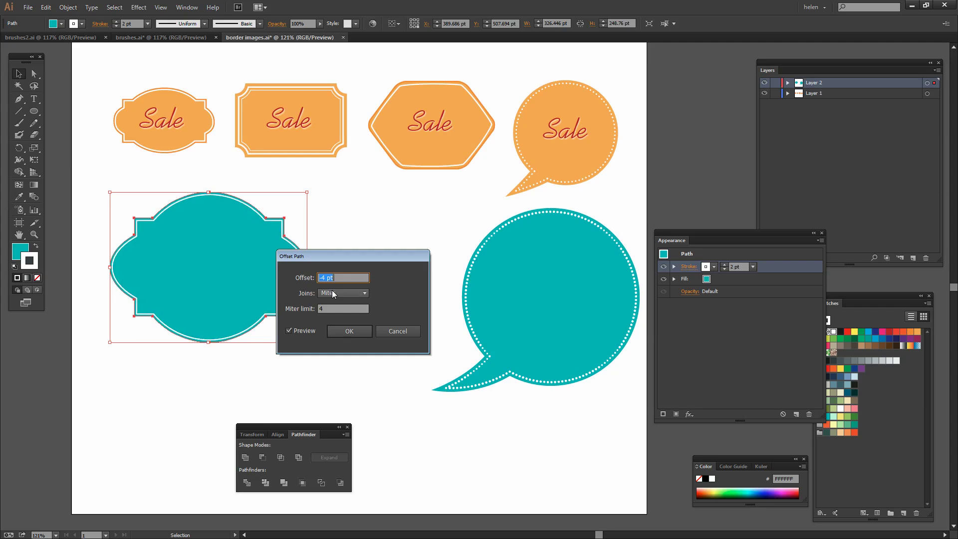
left_click(363, 333)
left_click(344, 363)
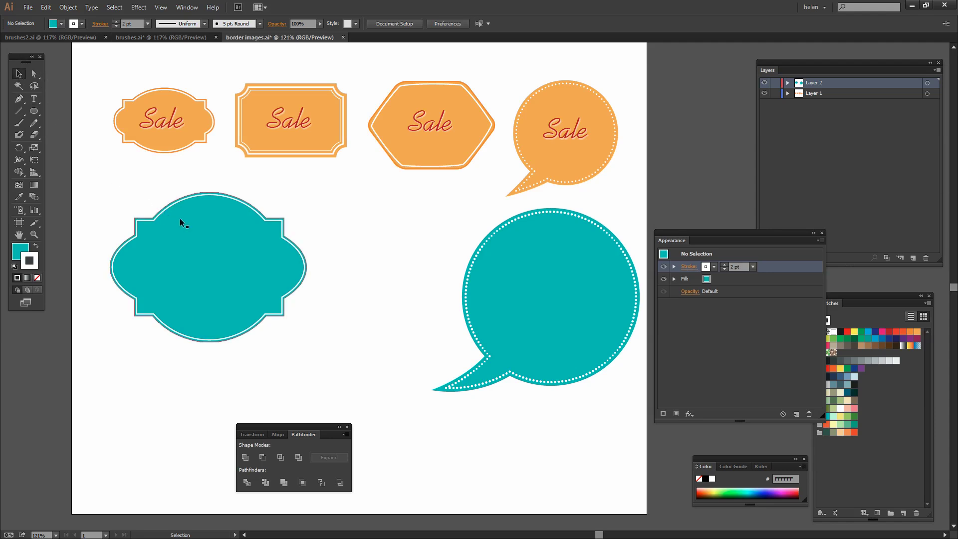
Add a second 2 pt stroke to the badge and color it dark teal (07938F).
left_click(168, 245)
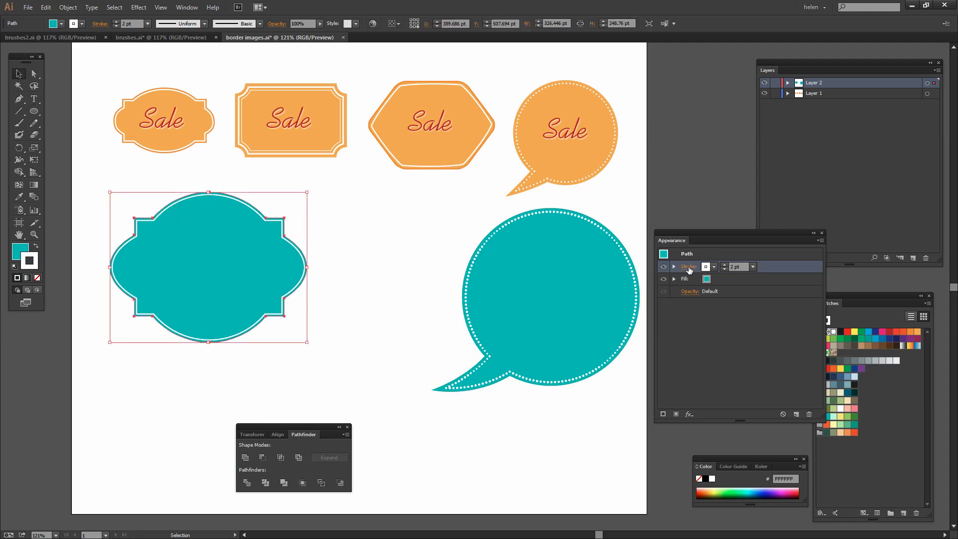
left_click_drag(705, 238, 421, 234)
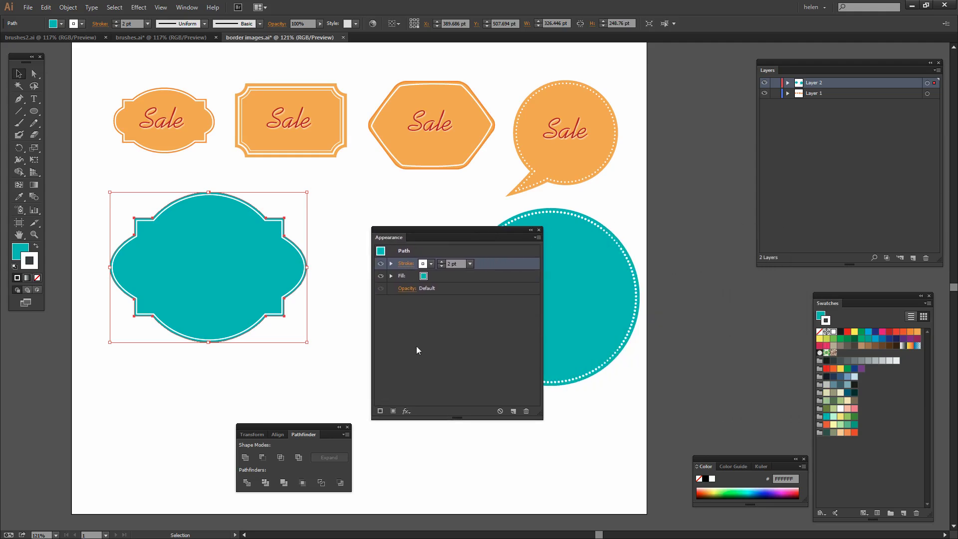
left_click(380, 411)
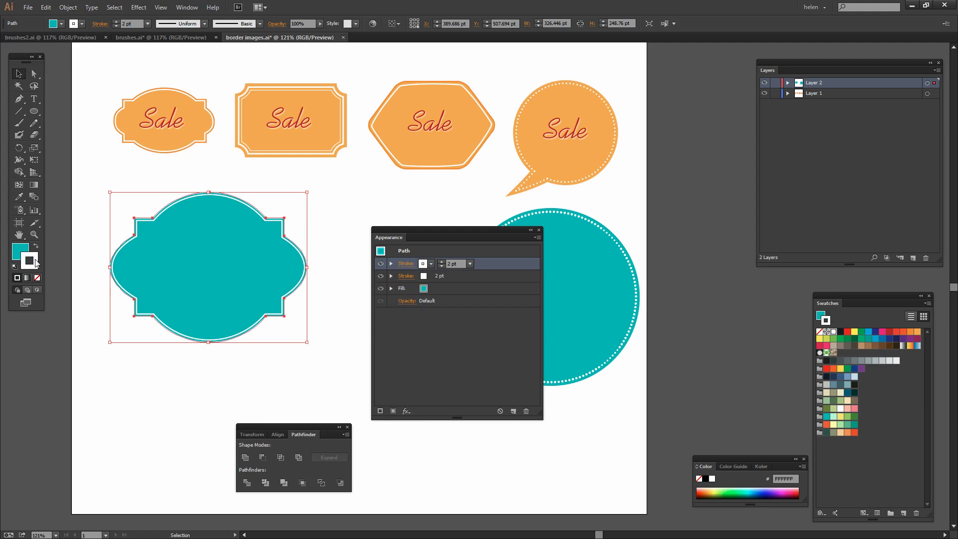
left_click(431, 263)
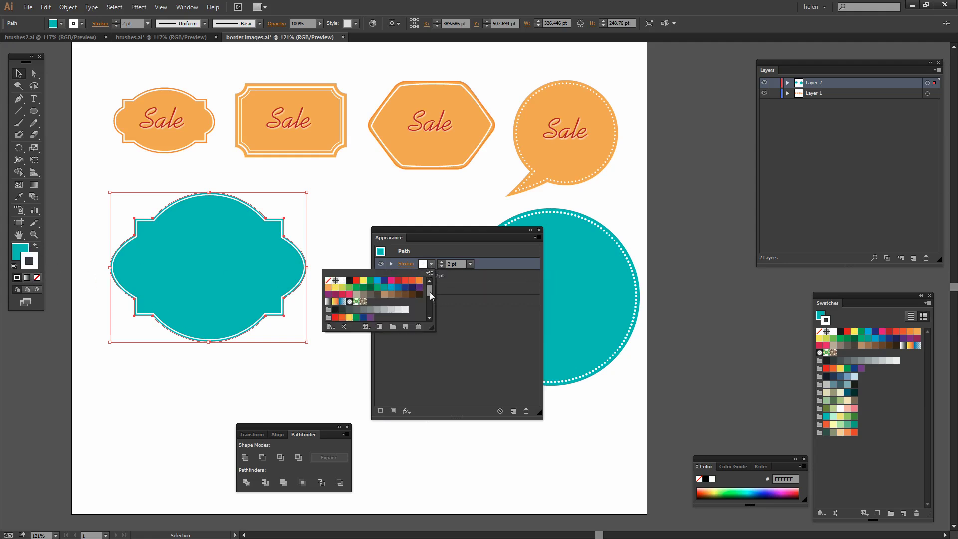
left_click_drag(430, 291, 424, 312)
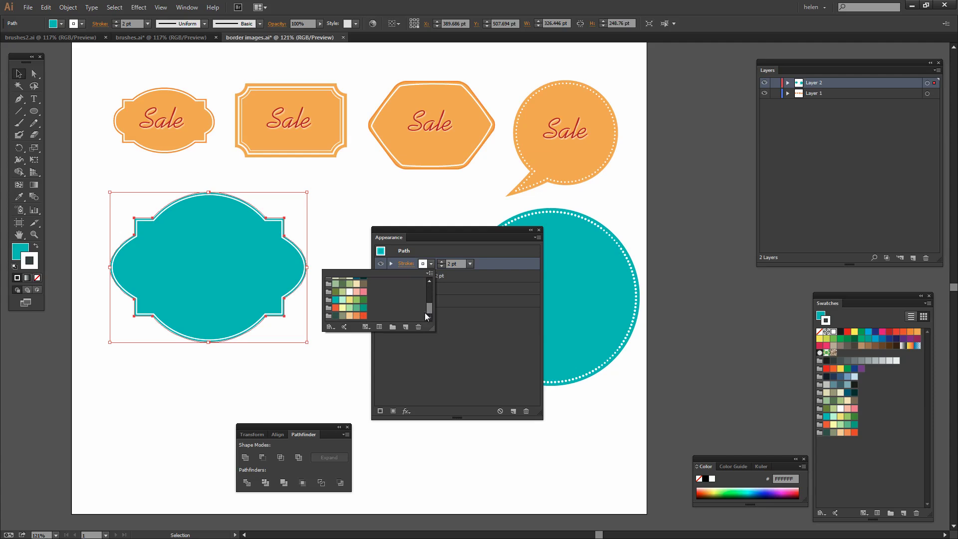
left_click(335, 299)
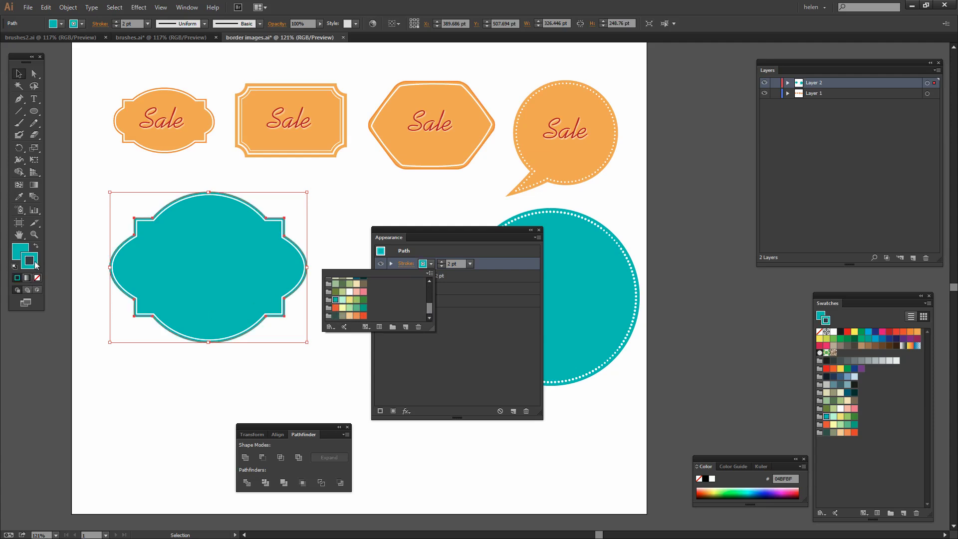
double_click(29, 261)
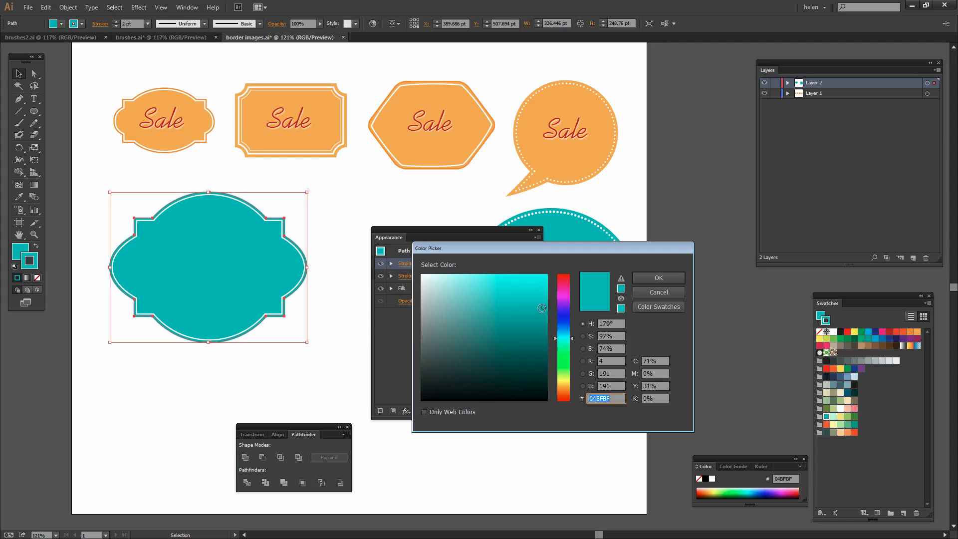
left_click_drag(541, 308, 542, 326)
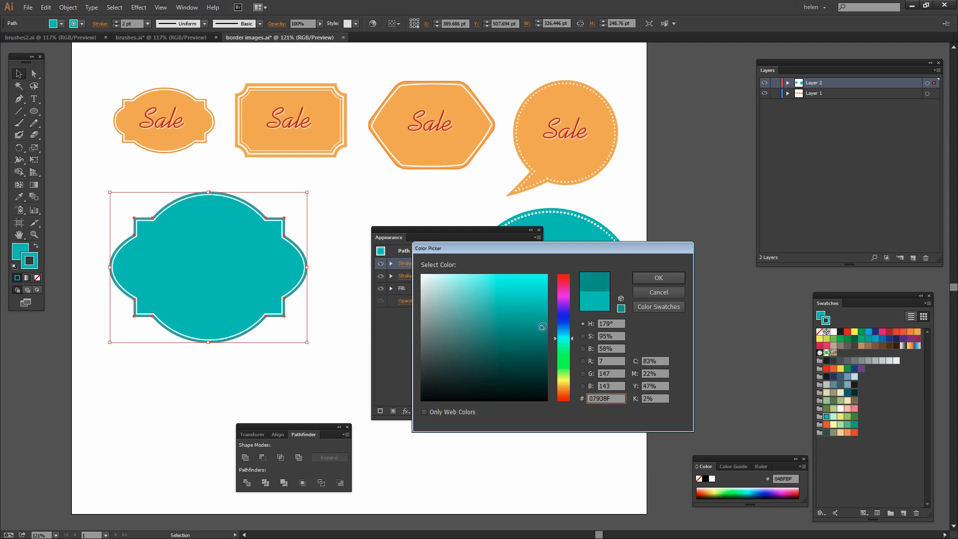
left_click(648, 275)
Move the finished badge about 413 pt right and 265 pt down to free the space it occupies.
left_click_drag(480, 231, 663, 255)
left_click(358, 340)
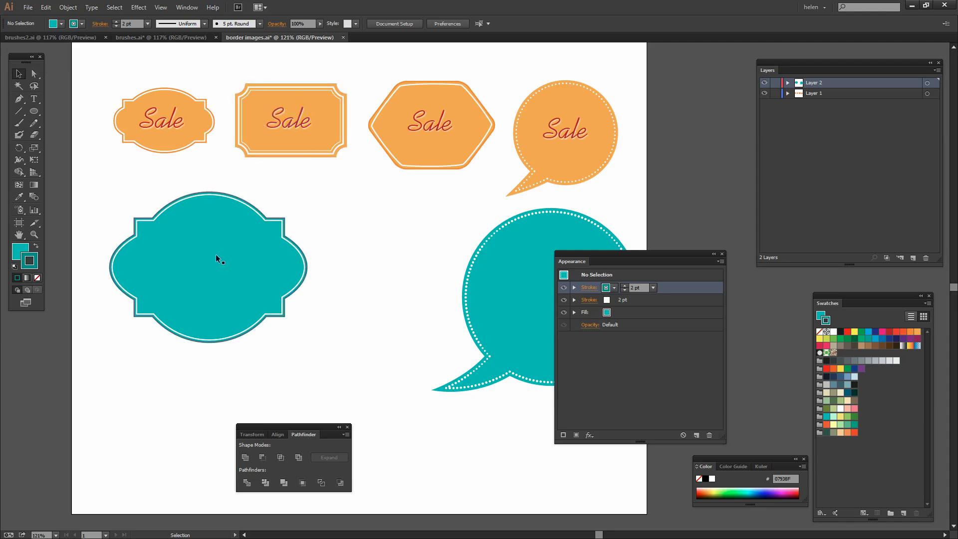
left_click_drag(193, 264, 443, 425)
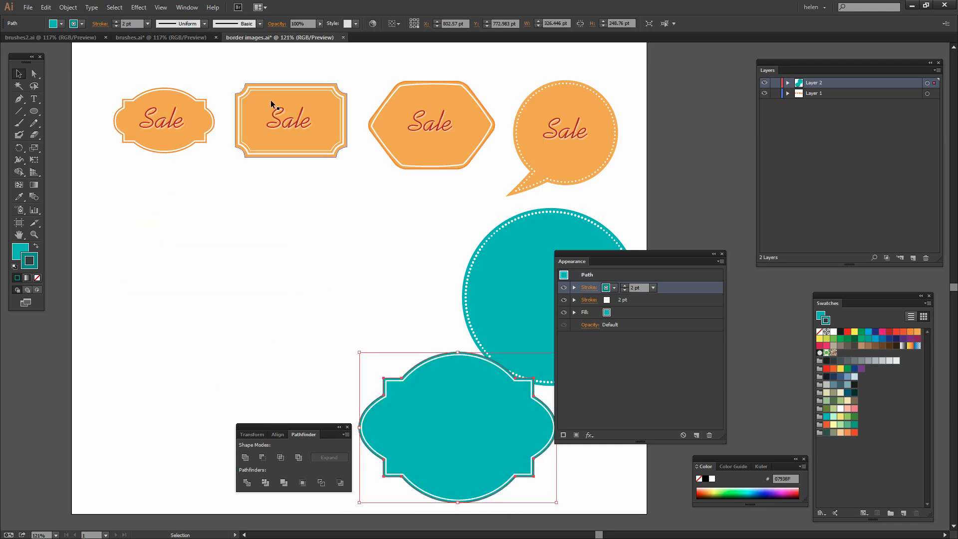
Draw a teal rectangle without a stroke, about 312 by 207 pt, in the empty area below the first two orange badges.
left_click_drag(34, 111, 88, 111)
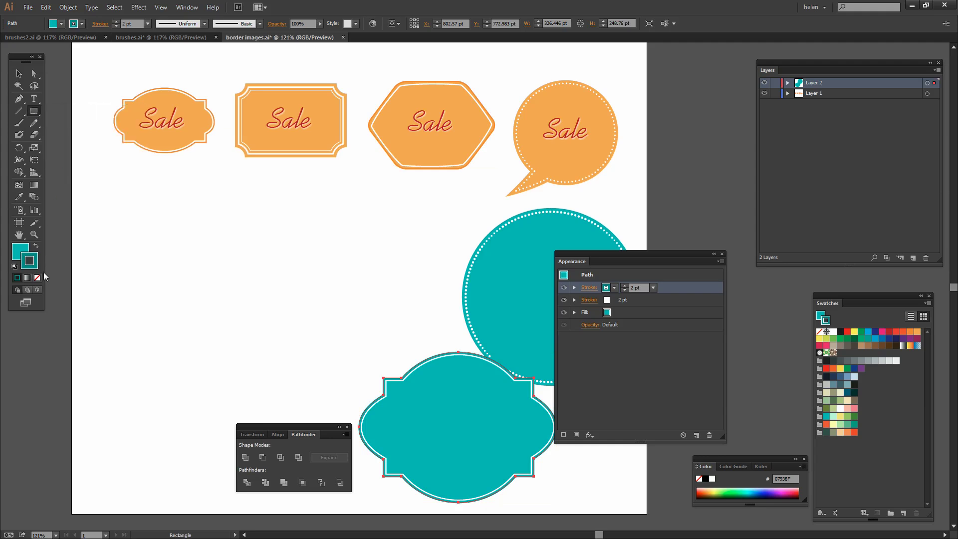
key("v")
left_click(176, 254)
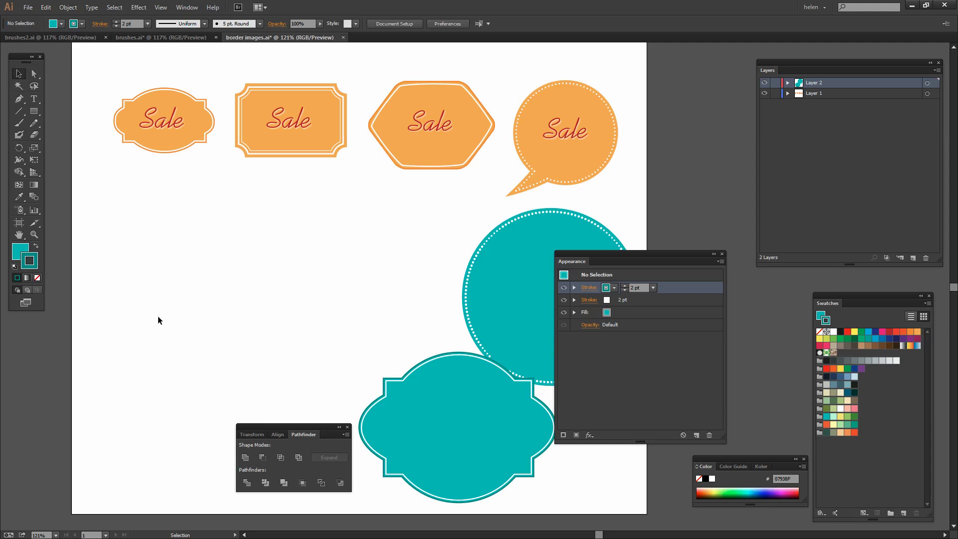
left_click(37, 278)
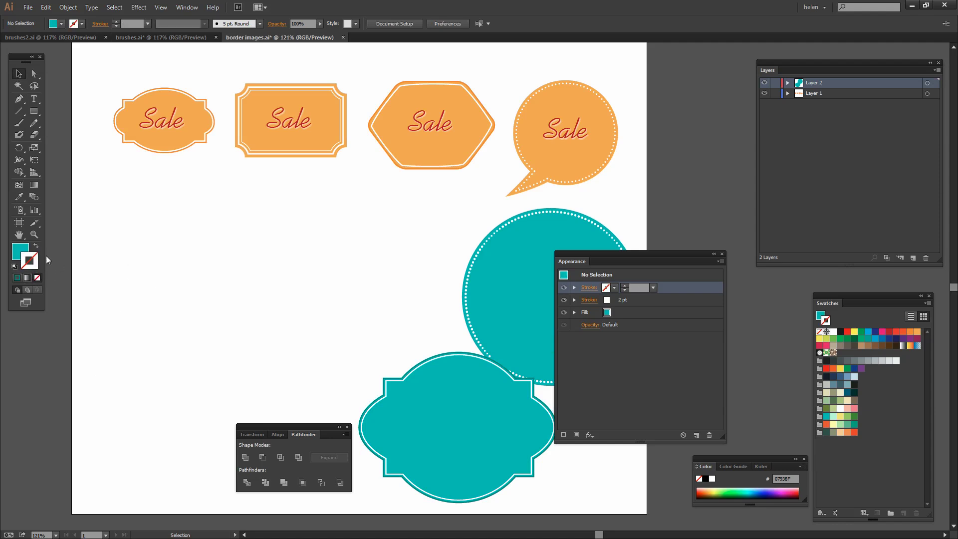
left_click(35, 111)
left_click_drag(131, 235, 320, 360)
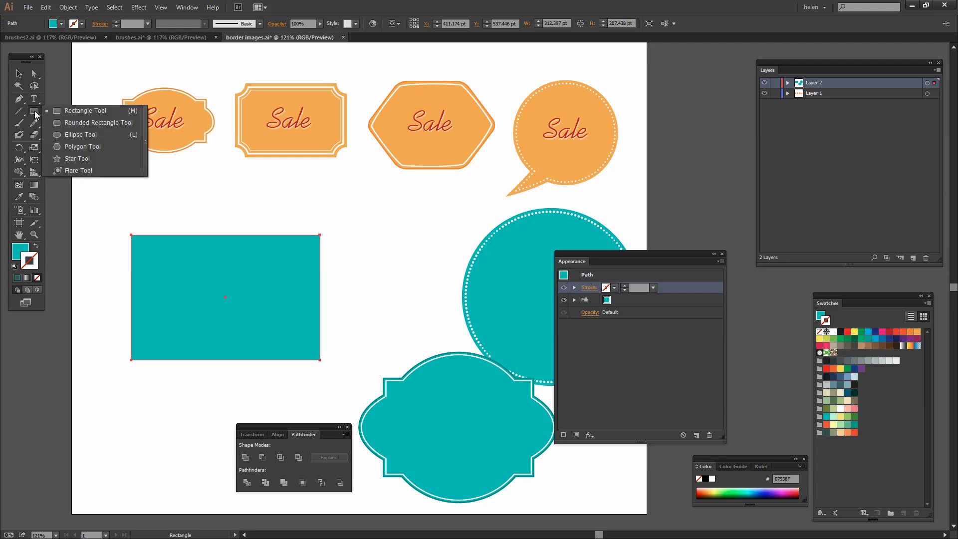
Draw a teal circle about 48 pt in diameter and center it on the rectangle's upper-left corner.
left_click_drag(34, 112, 61, 133)
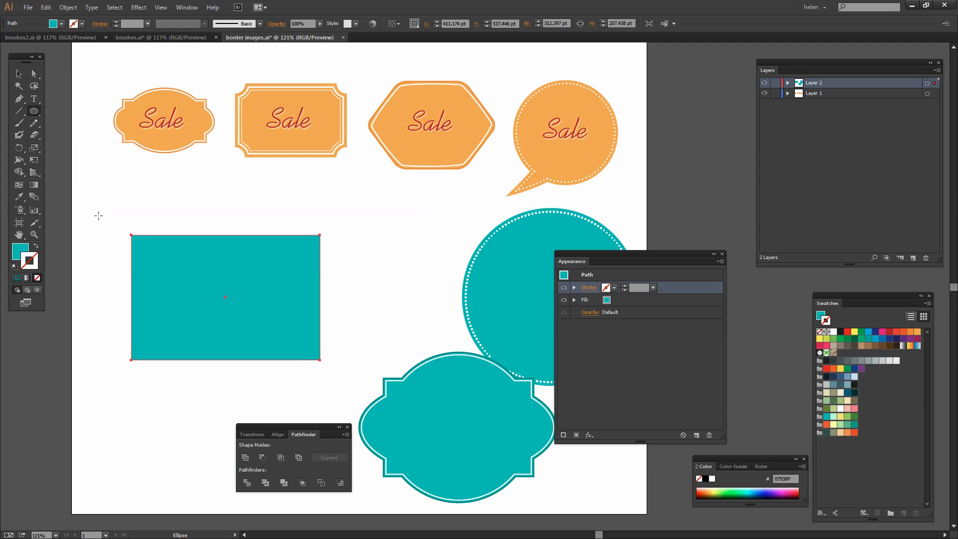
left_click_drag(98, 215, 120, 243)
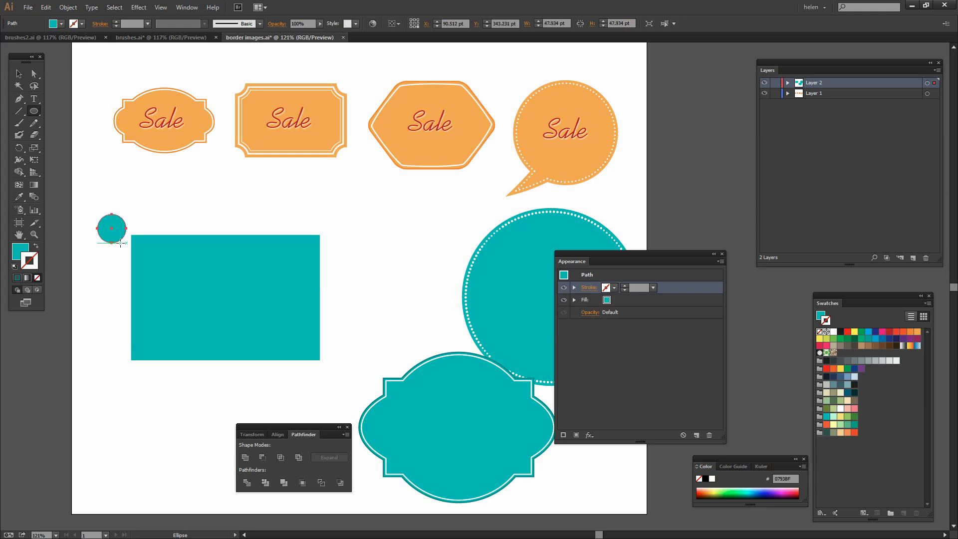
key("v")
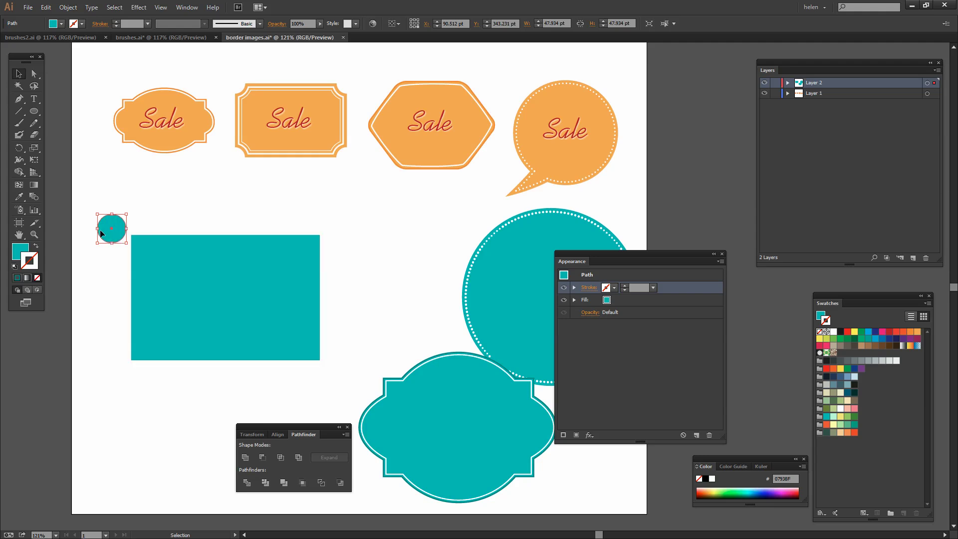
left_click_drag(101, 231, 122, 242)
left_click(115, 279)
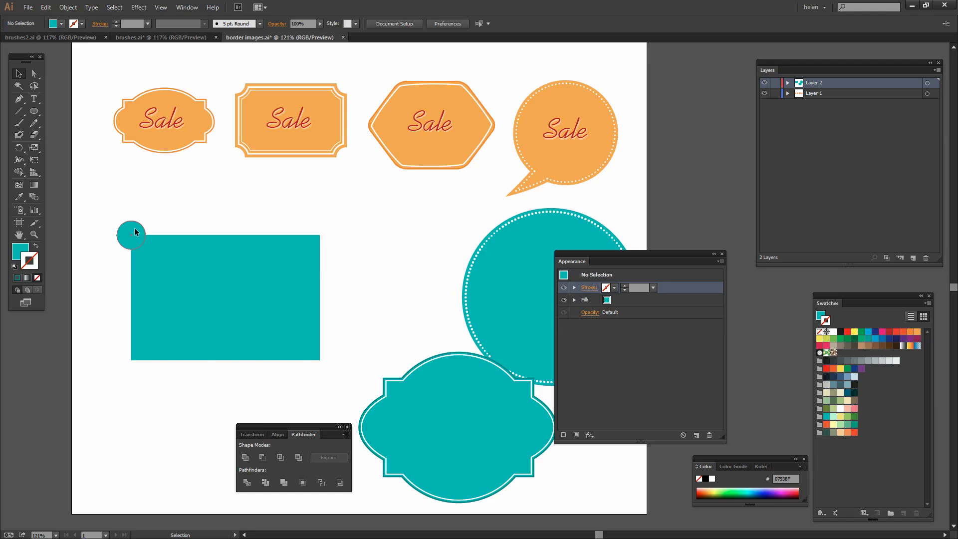
Copy the corner circle horizontally by 312.4 pt so it is centered on the rectangle's upper-right corner.
left_click_drag(135, 232, 323, 232, "alt")
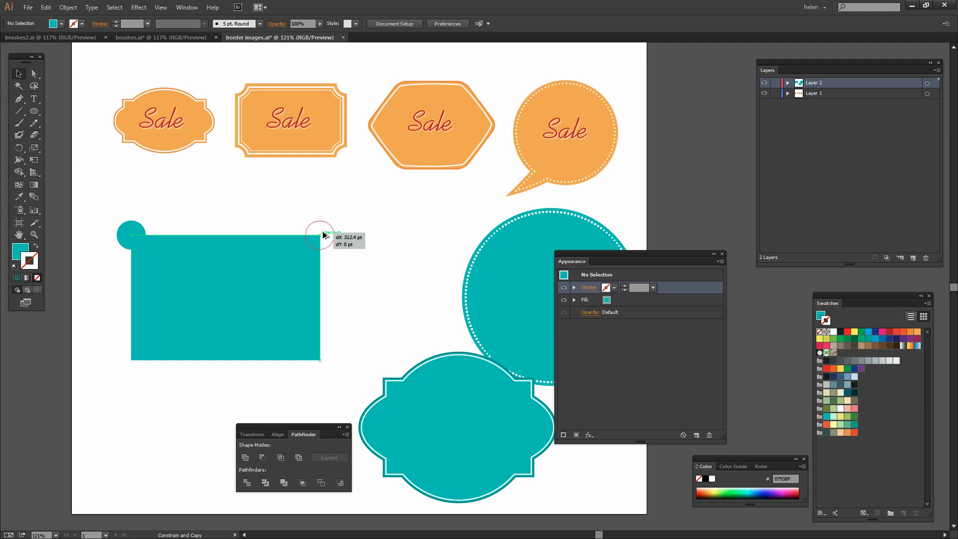
left_click_drag(323, 232, 323, 233, "alt+shift")
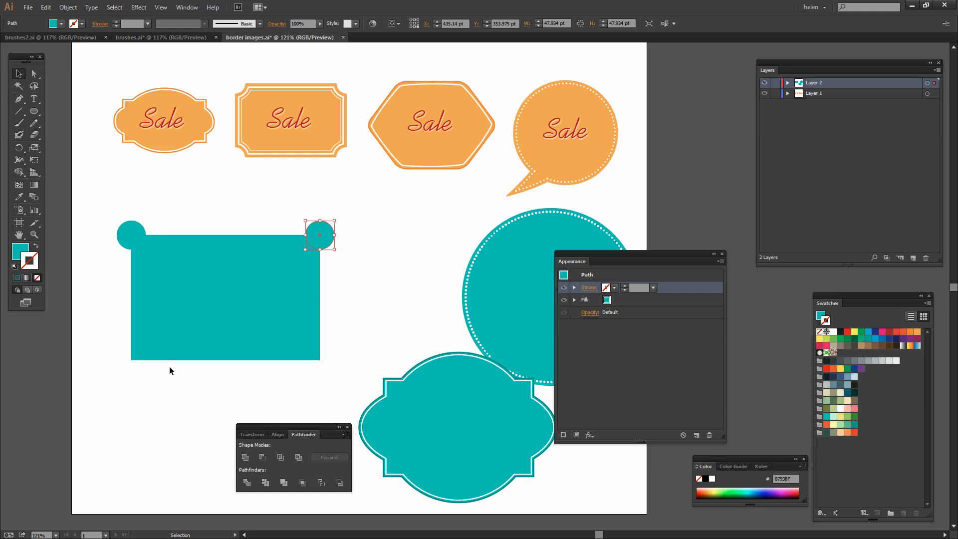
left_click(159, 400)
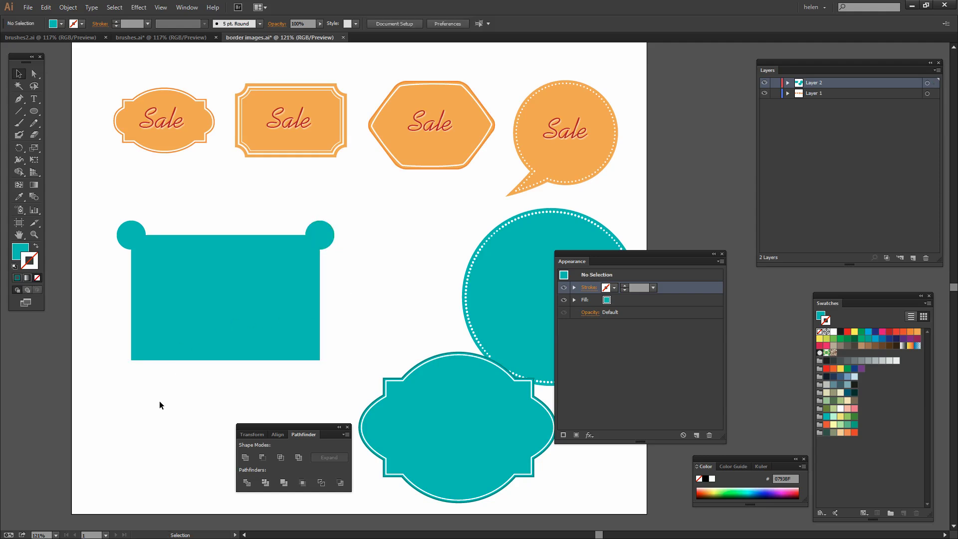
Copy both upper corner circles straight down by 207.44 pt onto the rectangle's lower corners.
left_click(130, 233)
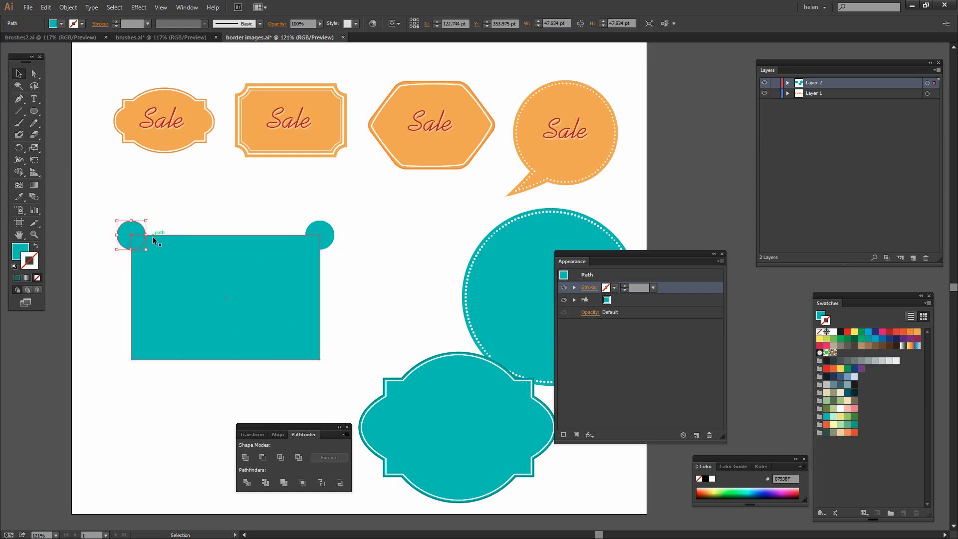
left_click(325, 236, "shift")
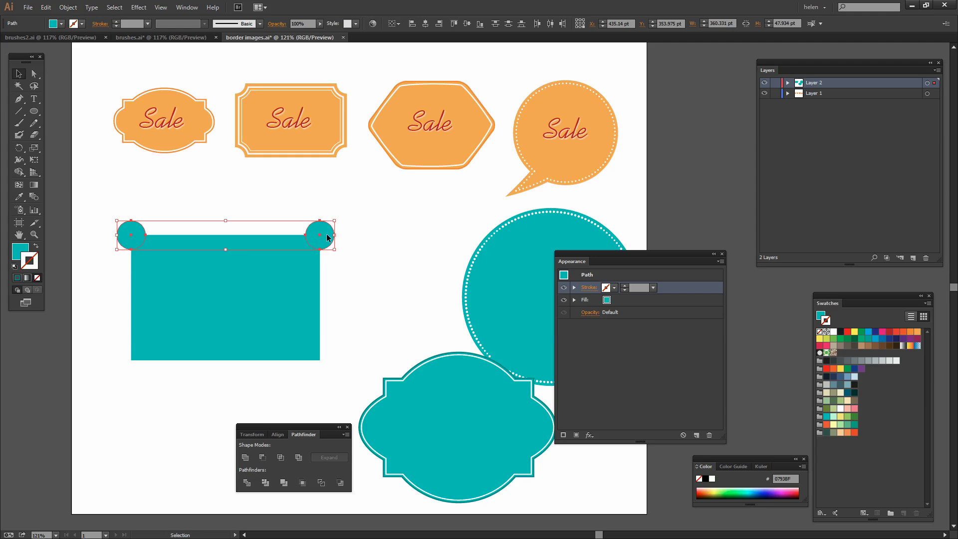
left_click_drag(327, 237, 330, 365)
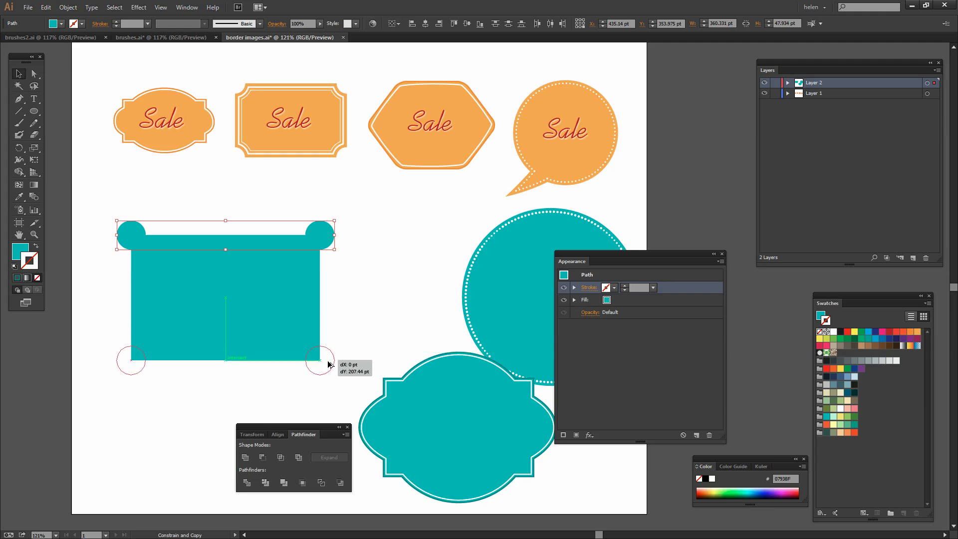
left_click_drag(328, 364, 328, 364)
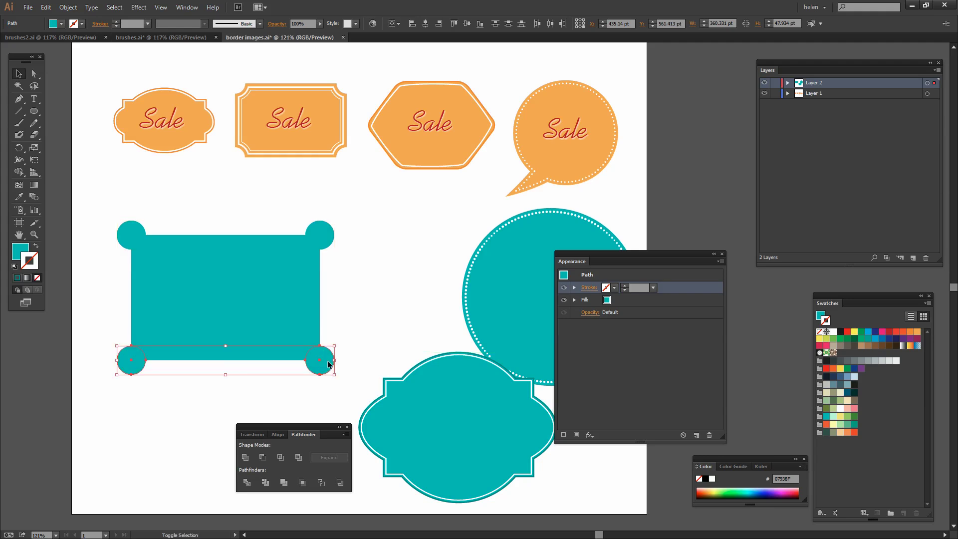
Divide the teal rectangle and its four corner circles into separate pieces with Pathfinder, and ungroup the result.
left_click(377, 326)
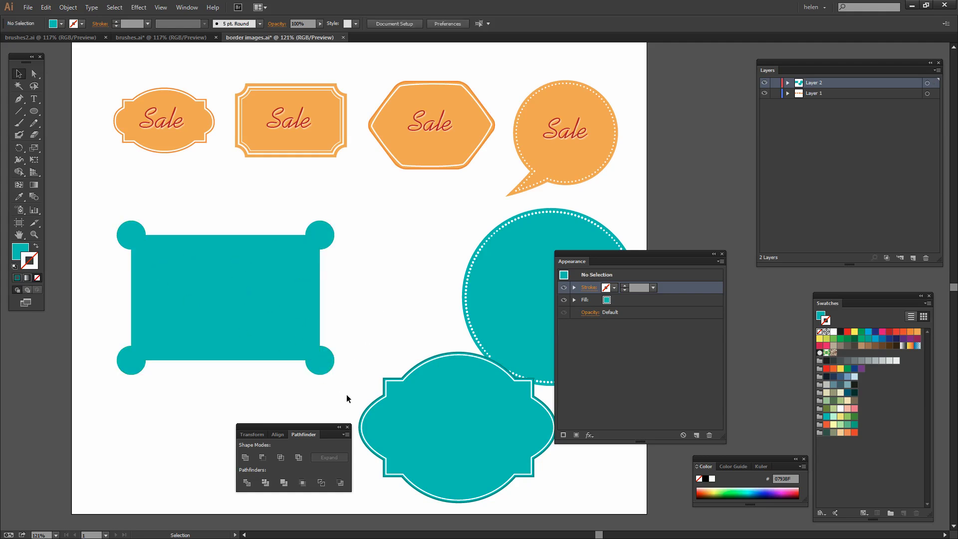
left_click_drag(334, 376, 111, 200)
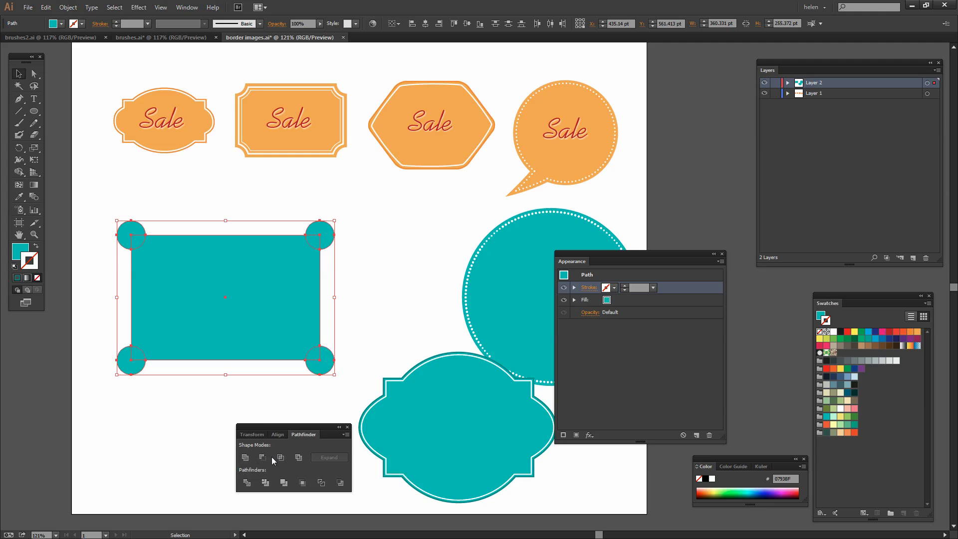
left_click(246, 483)
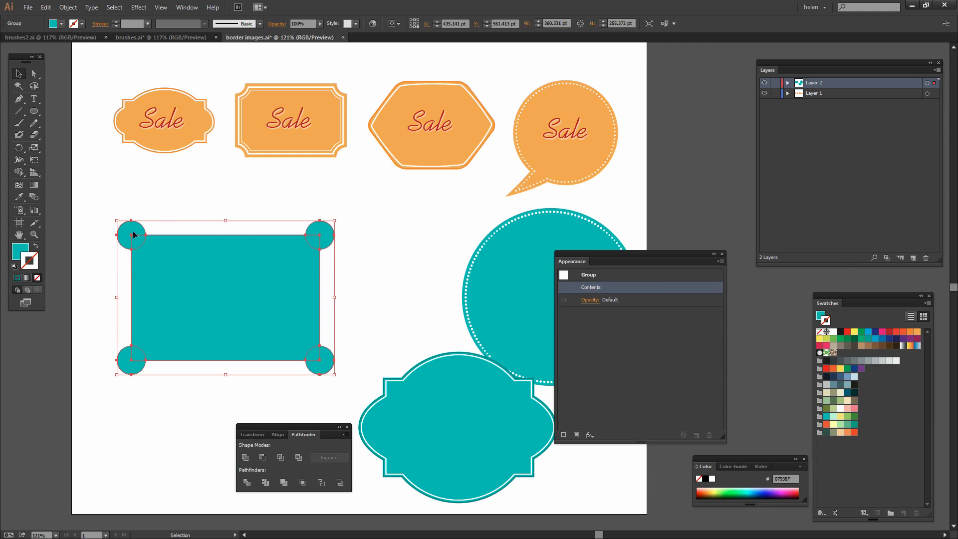
left_click(69, 8)
left_click(92, 56)
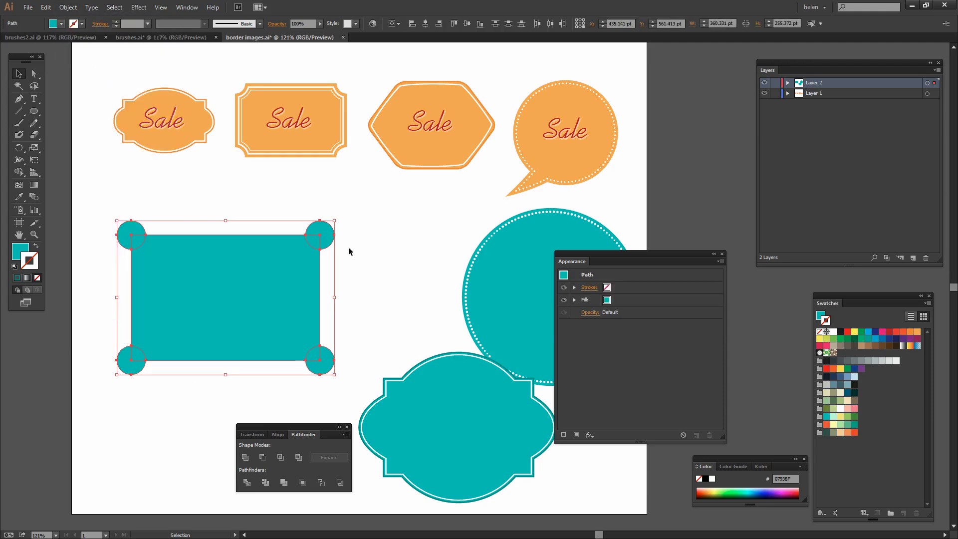
left_click(355, 259)
Delete all circle pieces at the four corners, inside and outside the rectangle, leaving concave corner notches.
left_click(327, 237)
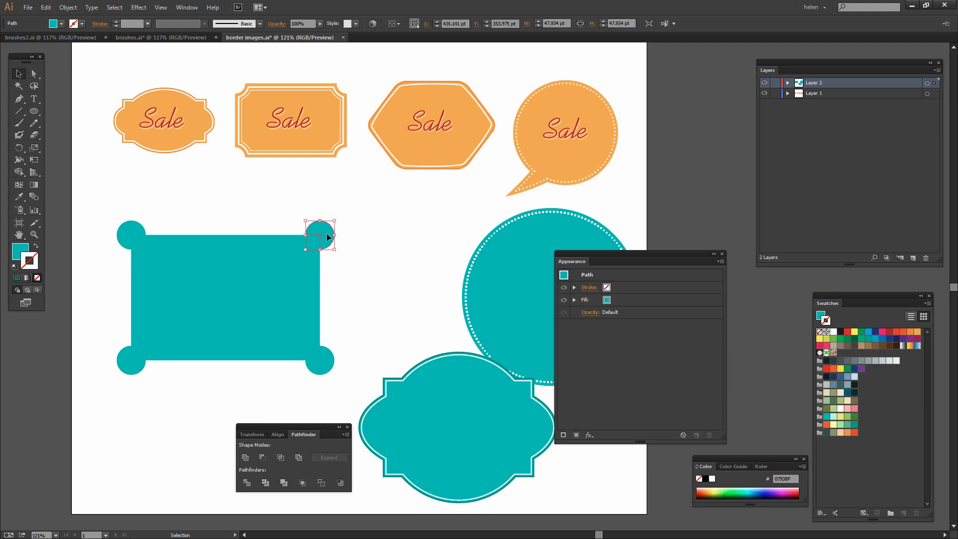
key("Delete")
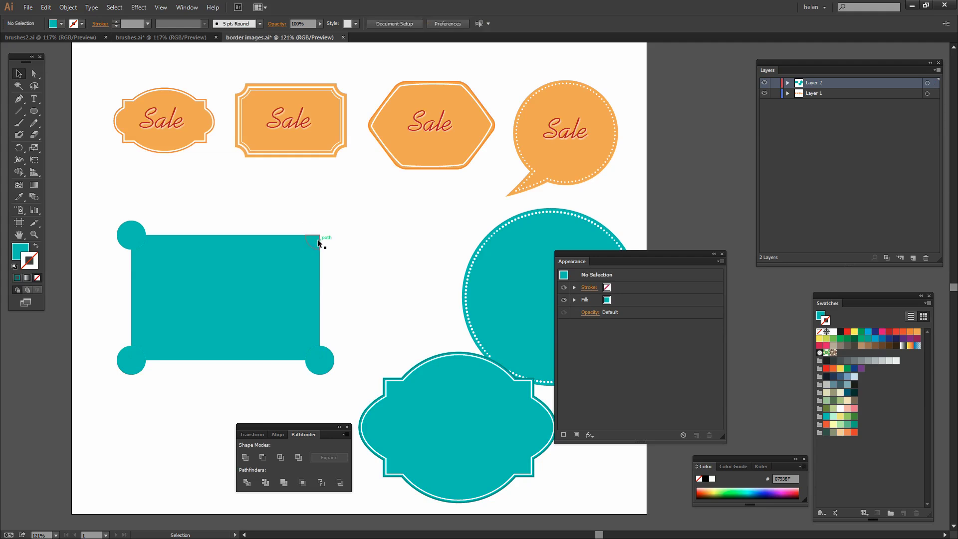
left_click(317, 238)
key("Delete")
left_click(313, 355)
key("Delete")
left_click(313, 356)
key("Delete")
left_click(136, 363)
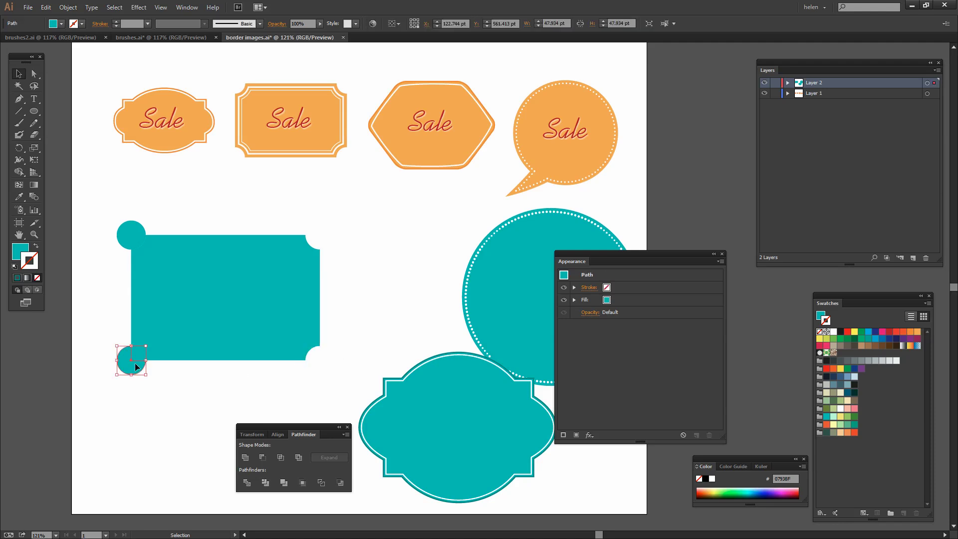
key("Delete")
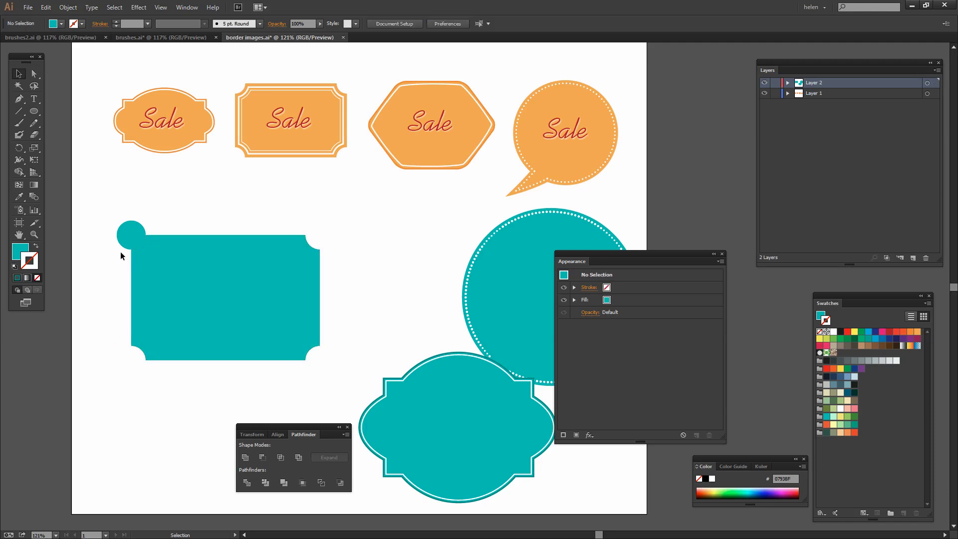
left_click(121, 226)
key("Delete")
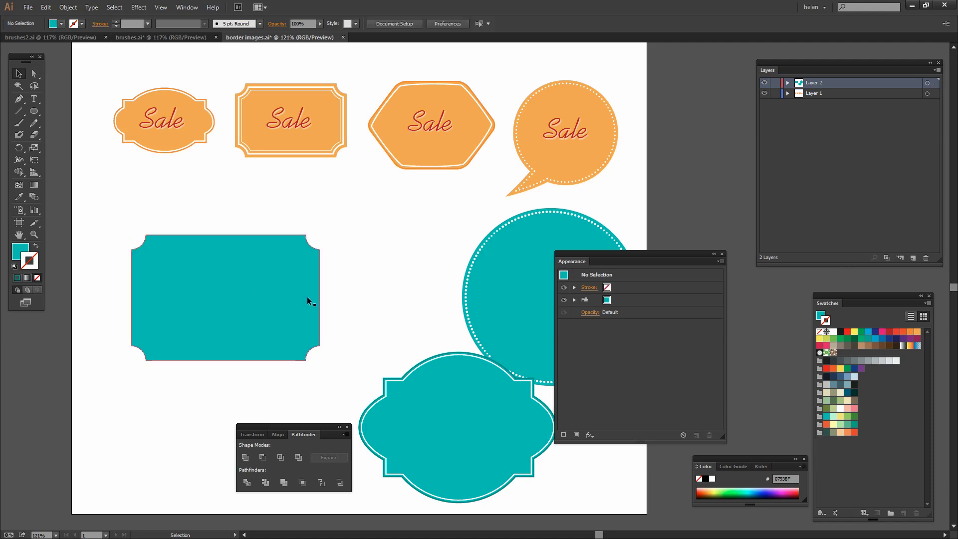
Give the notched rectangle a white stroke with a weight of 2.5 pt.
left_click(296, 294)
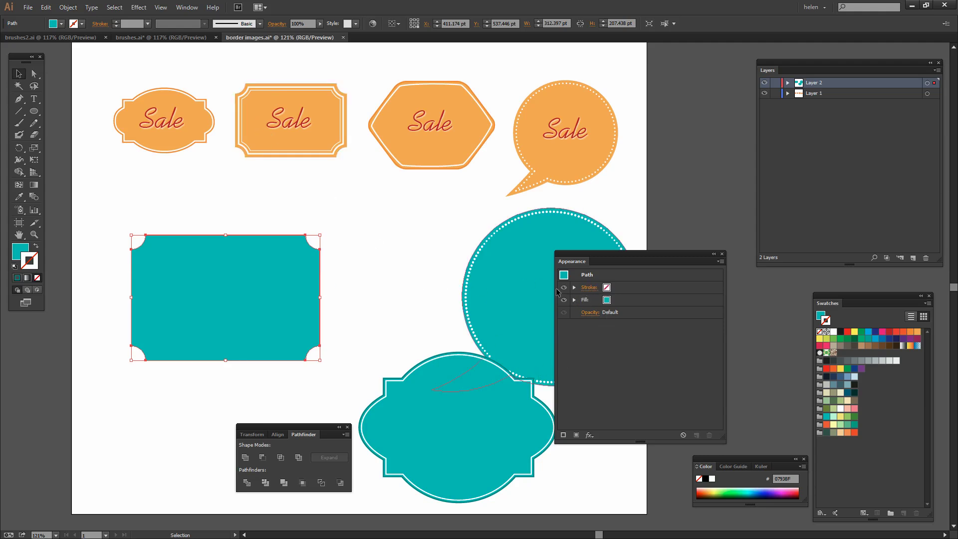
left_click(608, 288)
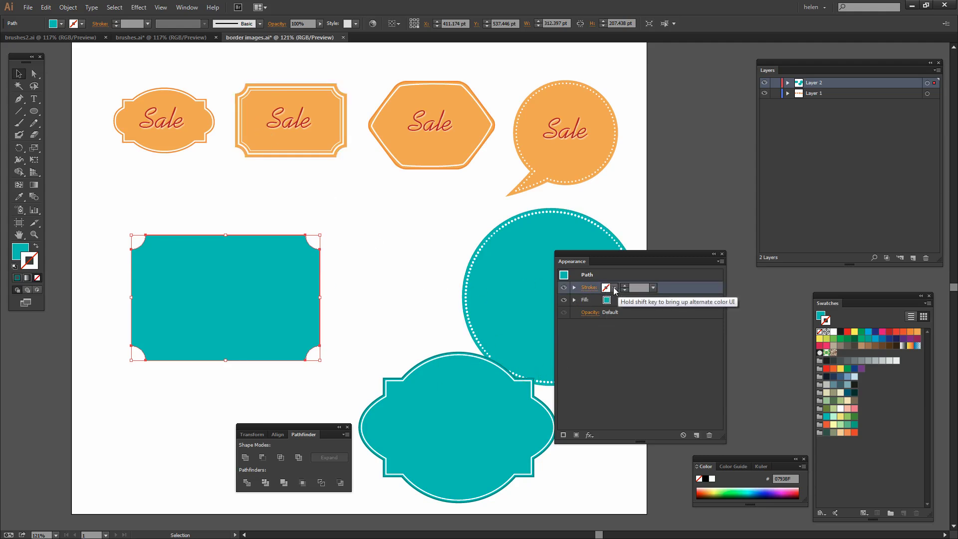
left_click(614, 287)
left_click(525, 307)
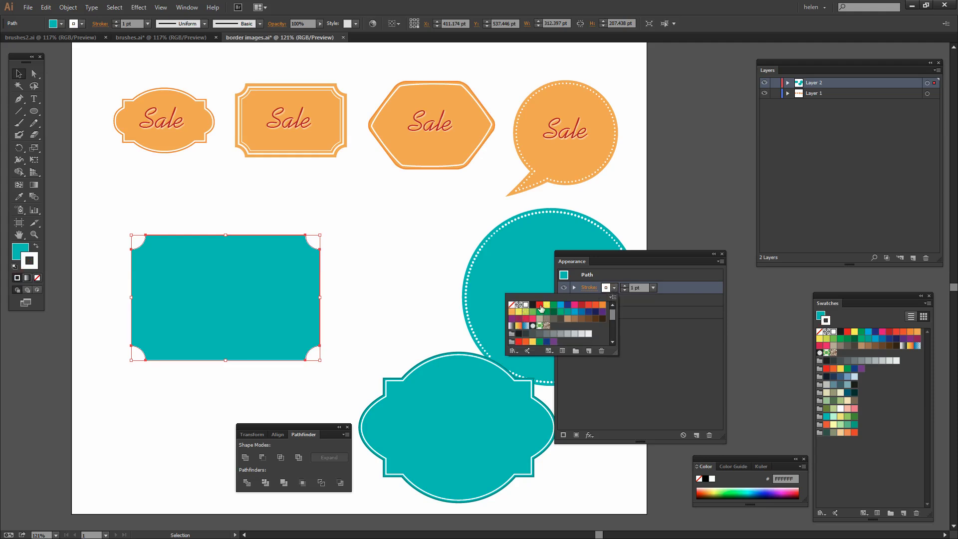
left_click(636, 286)
left_click(636, 287)
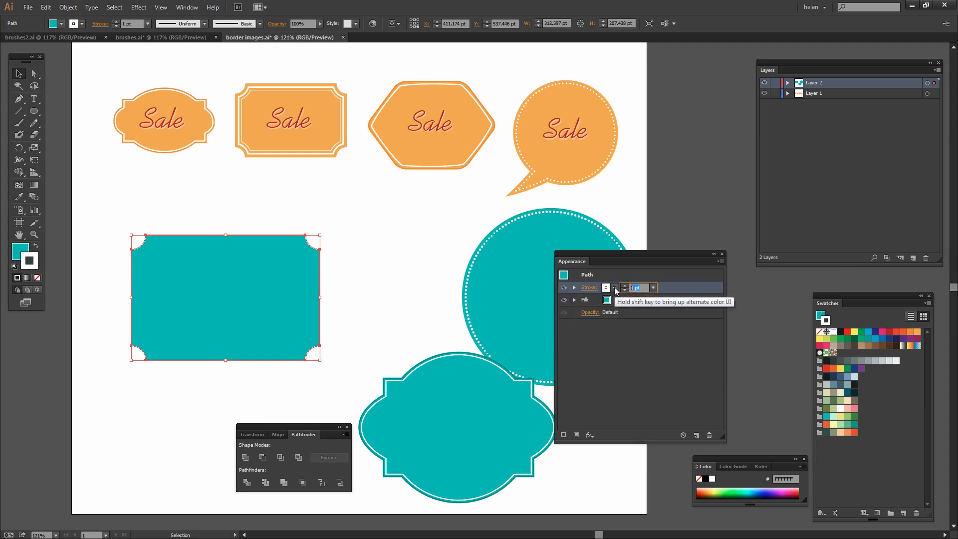
type("2.5")
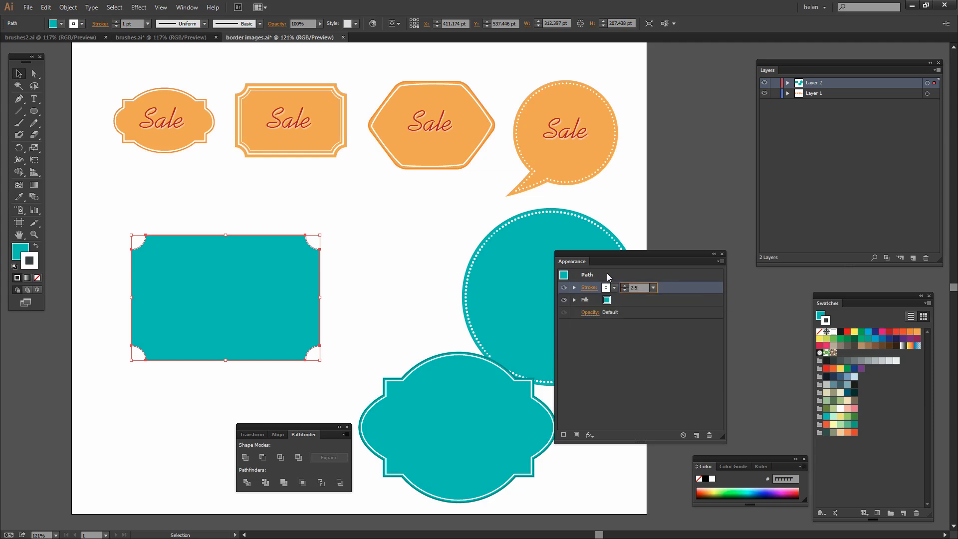
key("Return")
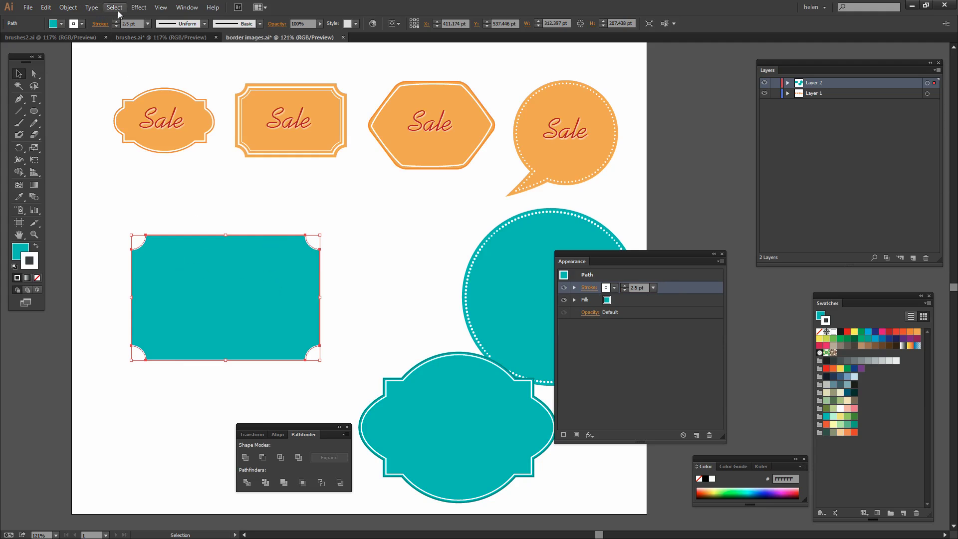
Apply an Offset Path effect of -5 pt with Miter joins to the notched rectangle's white stroke.
left_click(140, 7)
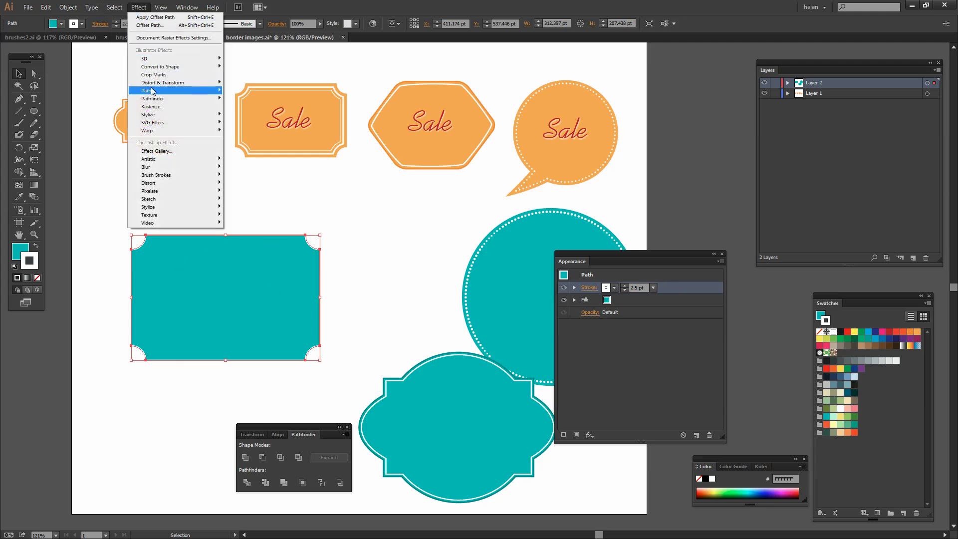
mouse_move(151, 92)
left_click(87, 93)
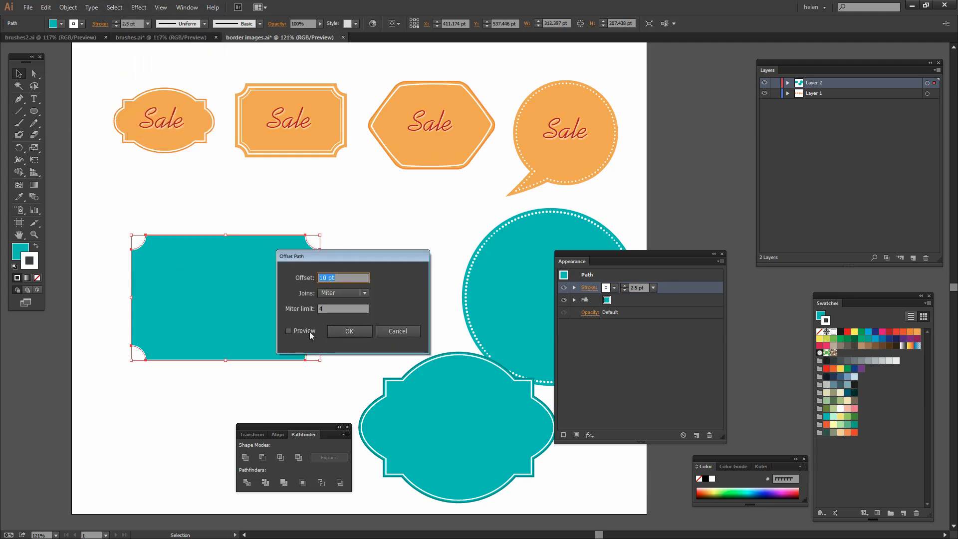
left_click(288, 331)
left_click(322, 277)
key("Down")
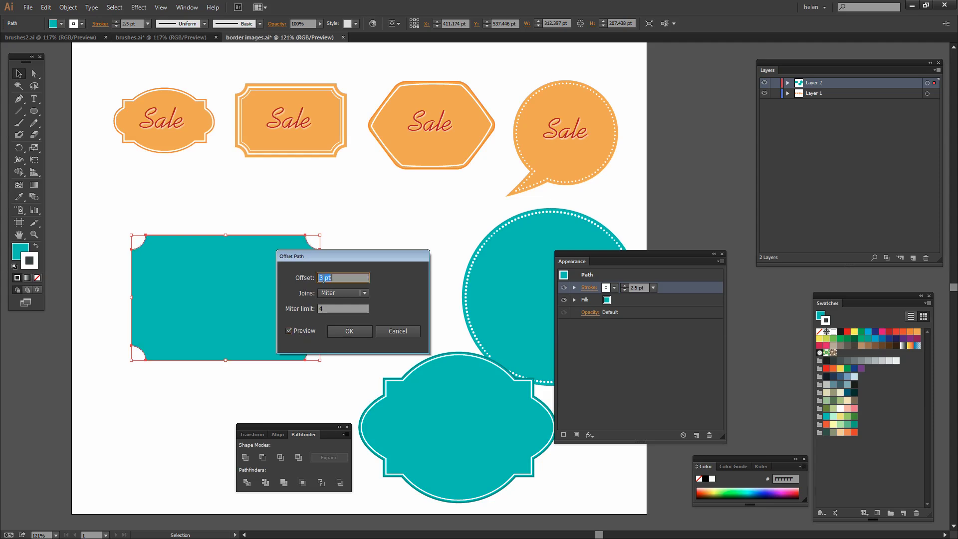
key("Down")
key("Down")
key("Down")
key("Down")
key("Down")
key("Down")
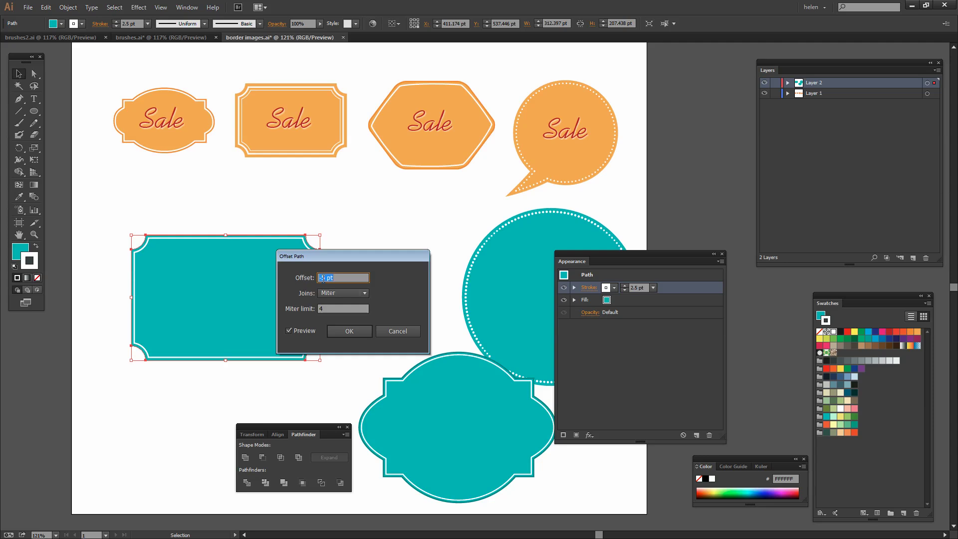
left_click(352, 333)
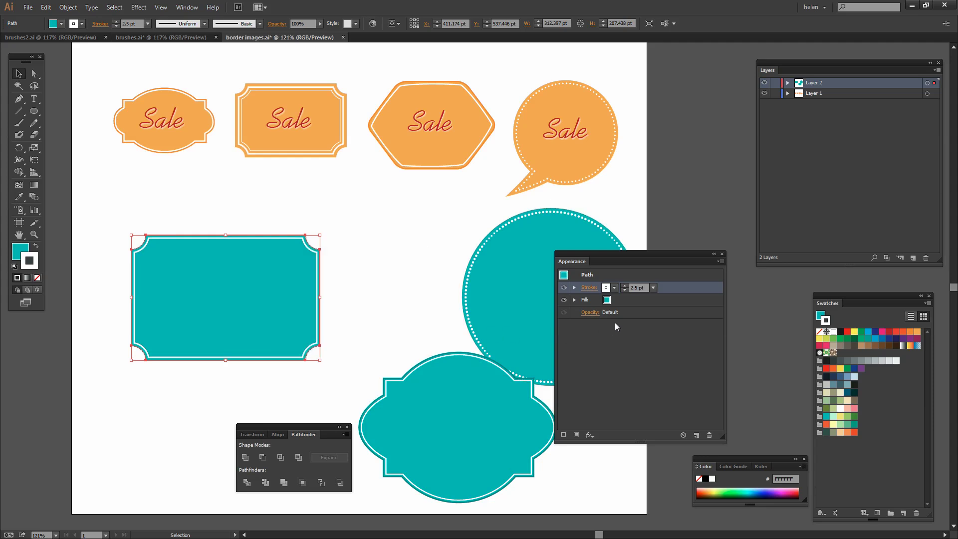
Duplicate the notched rectangle's white stroke and set the upper copy's weight to 1 pt.
left_click(589, 288)
left_click(667, 291)
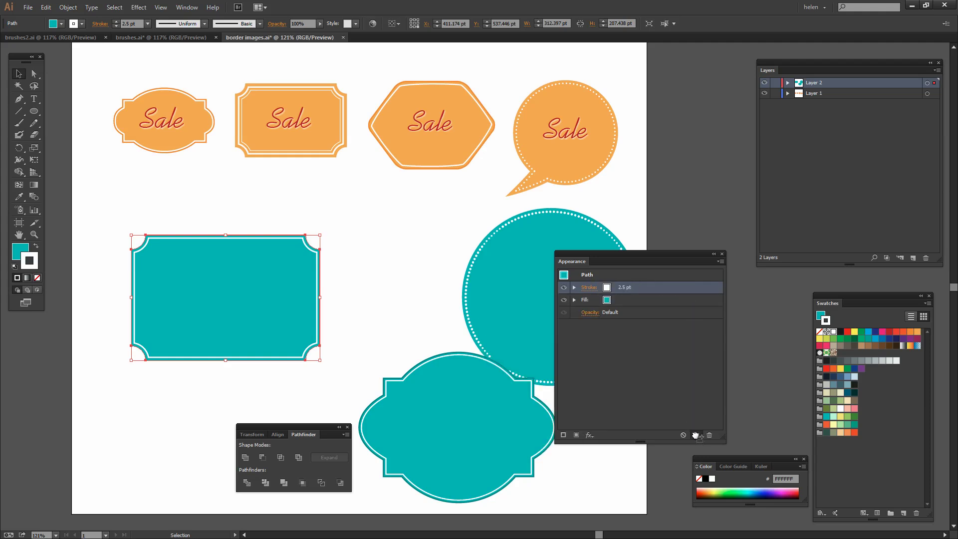
left_click_drag(695, 436, 696, 435)
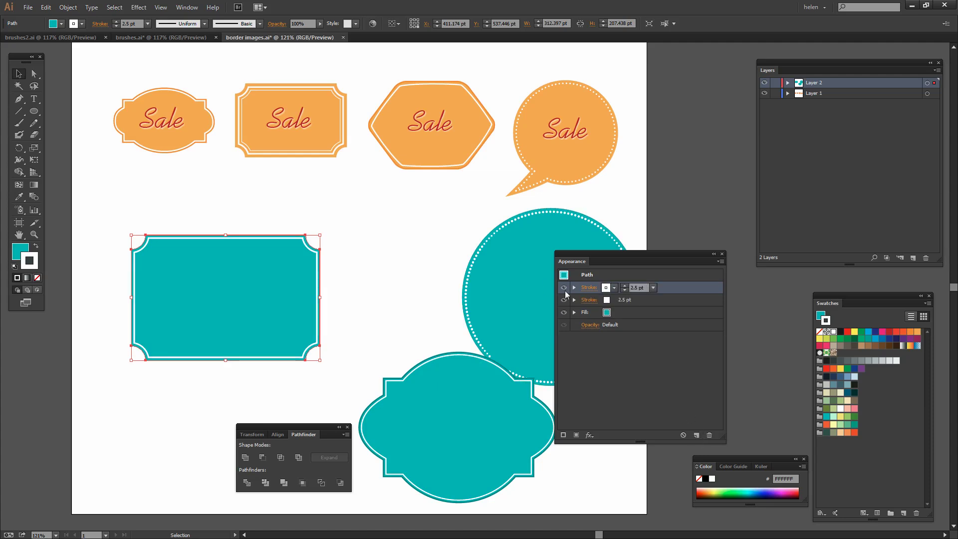
left_click(625, 290)
left_click(625, 290)
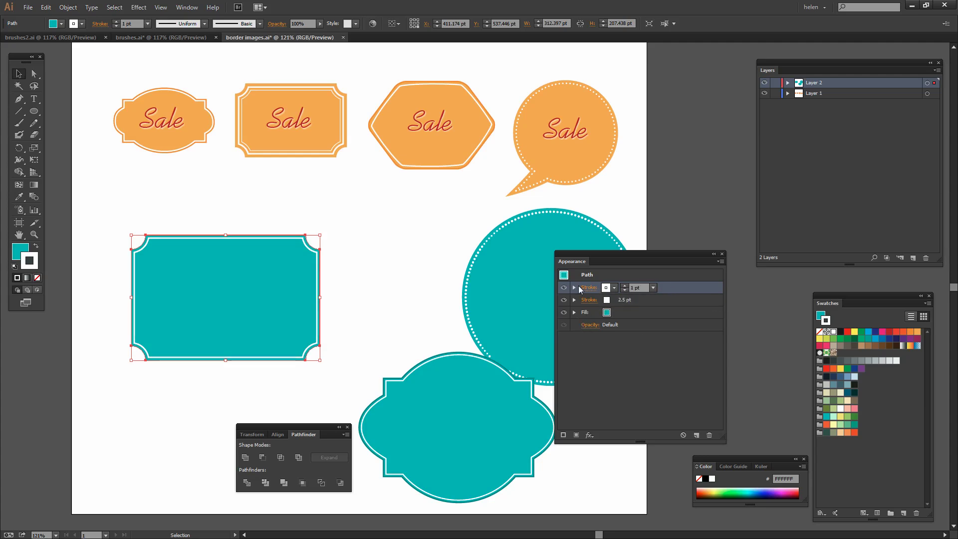
Change the Offset Path effect on the 1 pt stroke to -10 pt.
left_click(574, 288)
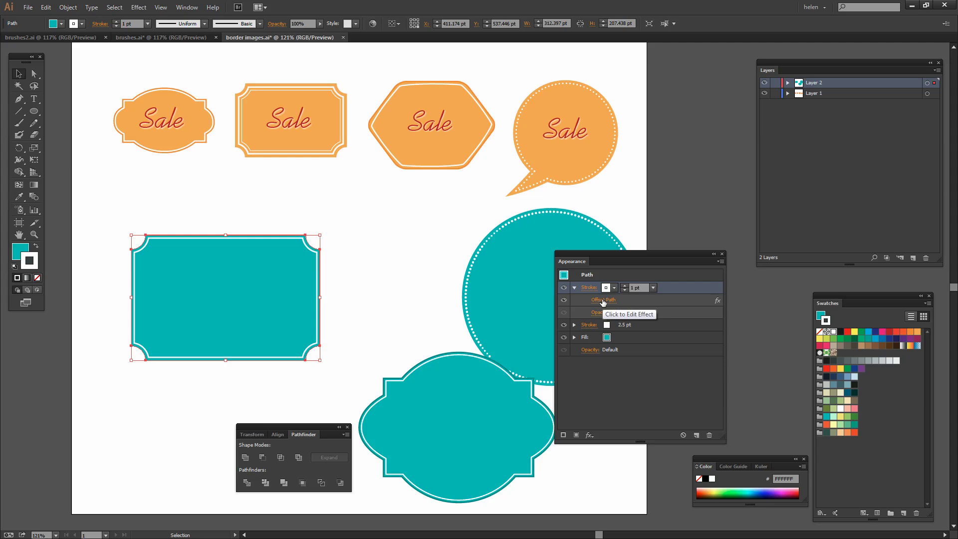
left_click(602, 301)
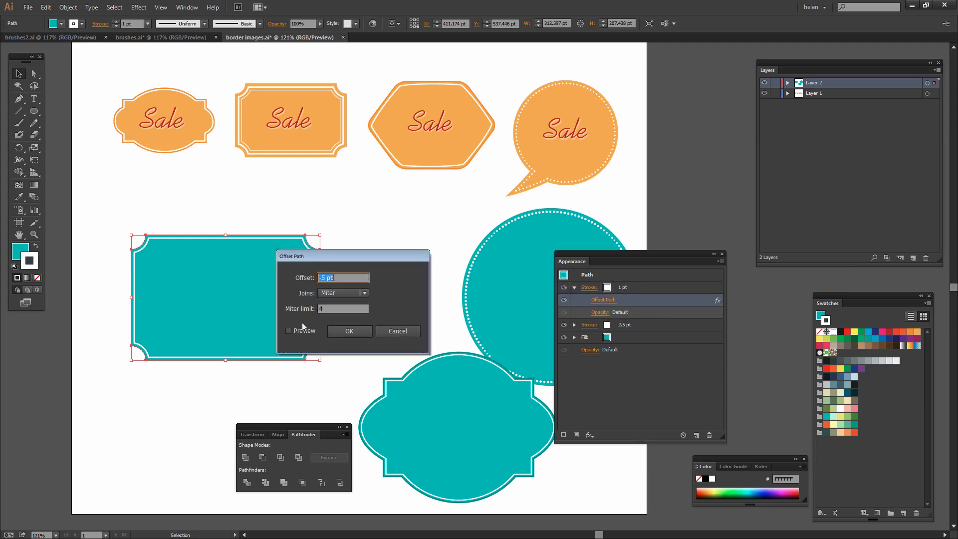
left_click(289, 331)
left_click(323, 278)
key("Down")
key("Down")
key("Down")
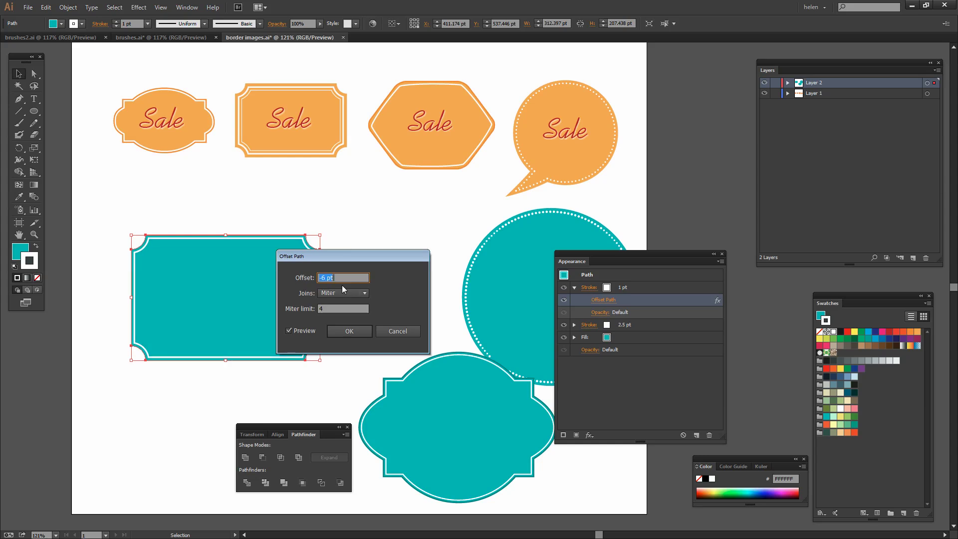
key("Down")
key("Down")
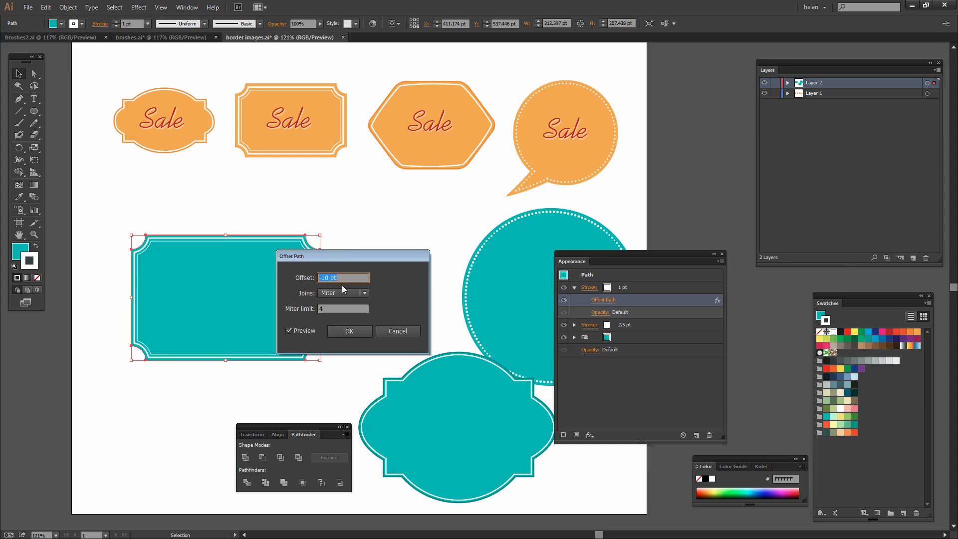
left_click(348, 331)
left_click(621, 385)
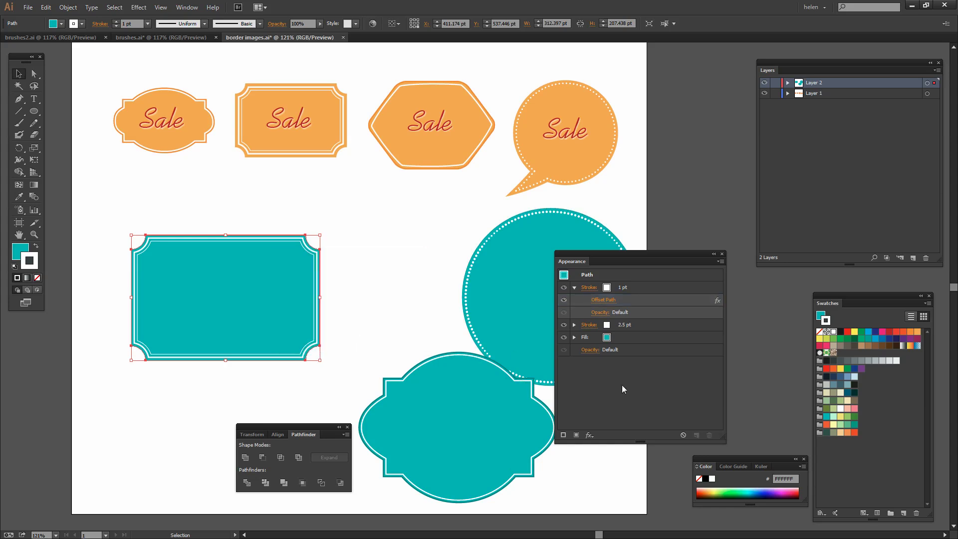
left_click(574, 287)
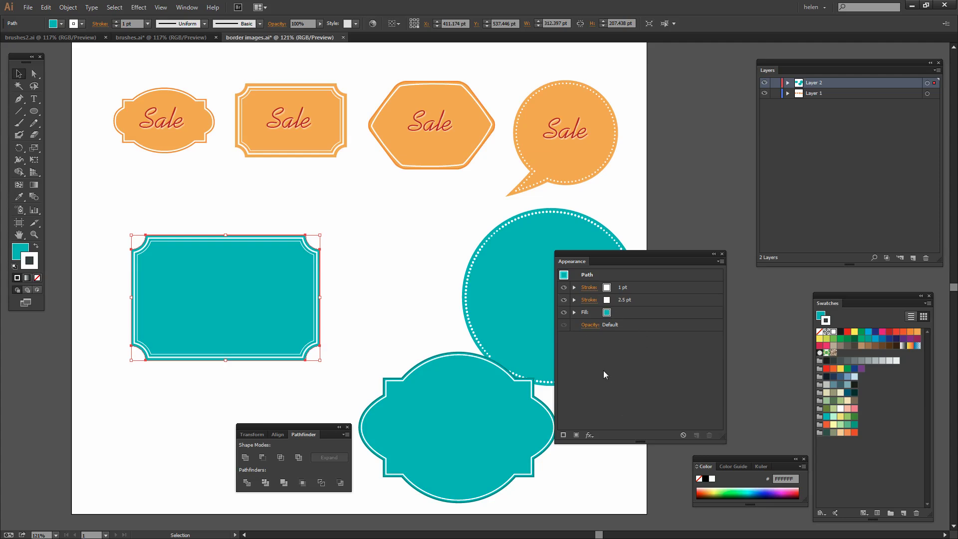
Move the notched rectangle to the artboard's lower-left area, the ornate label beside it, and the speech bubble up to free up space.
left_click_drag(223, 334, 187, 461)
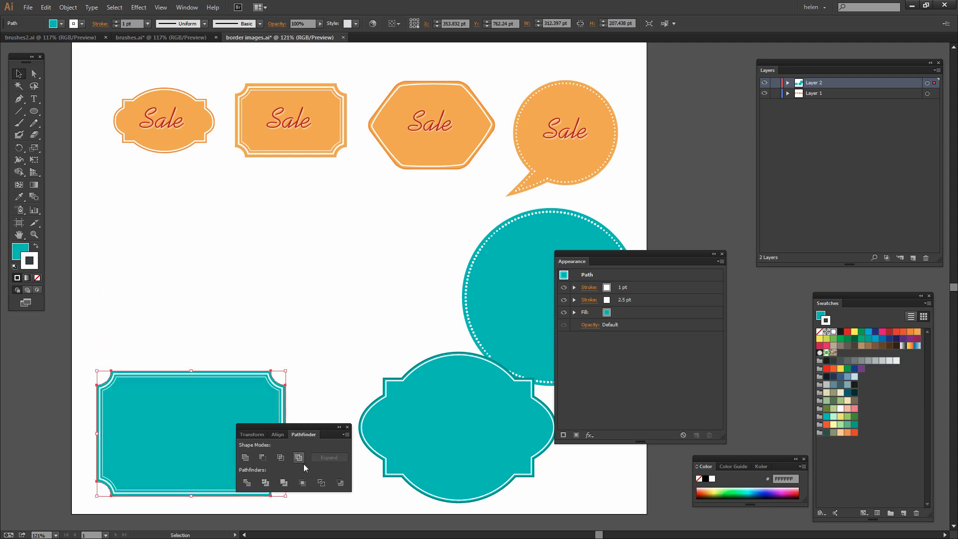
left_click_drag(435, 450, 396, 451)
left_click(549, 477)
left_click_drag(544, 253, 511, 237)
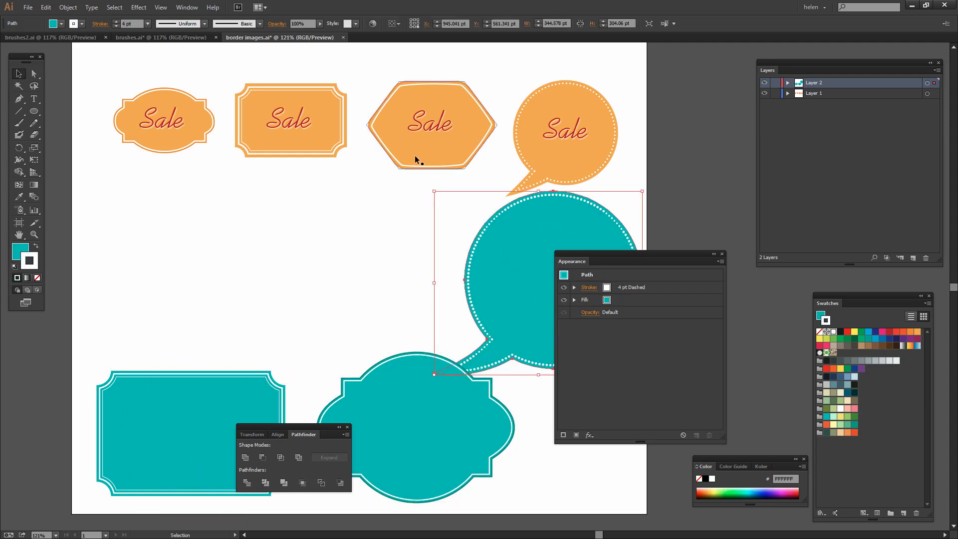
Using the orange hexagonal badge's fill and stroke, create a 6-sided polygon with a 50 pt radius below the first orange badge.
left_click(421, 143)
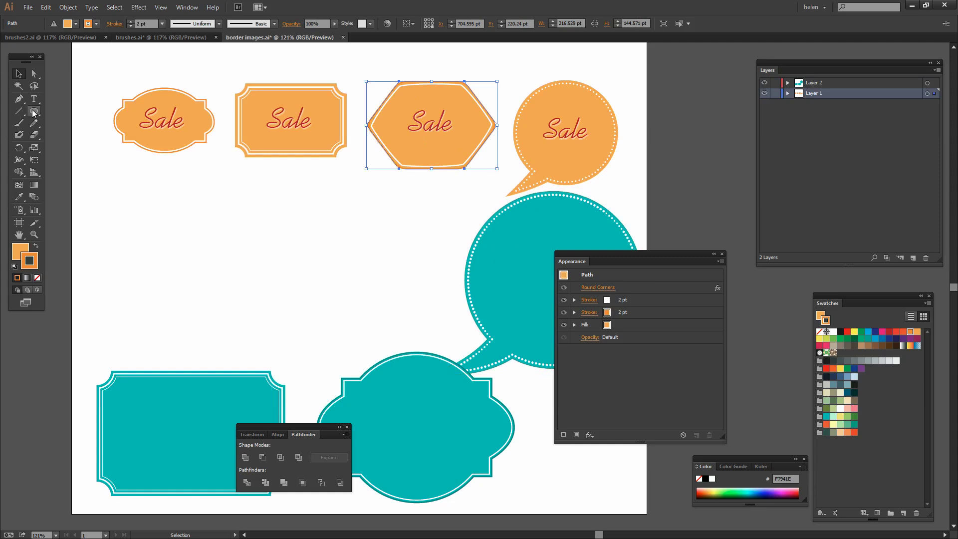
left_click_drag(34, 116, 71, 147)
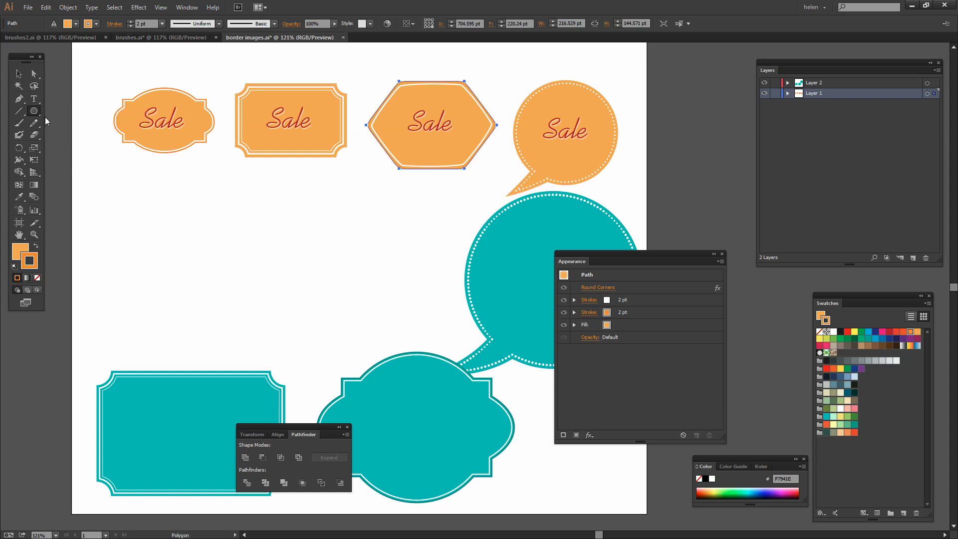
left_click(166, 203)
left_click_drag(471, 229, 268, 220)
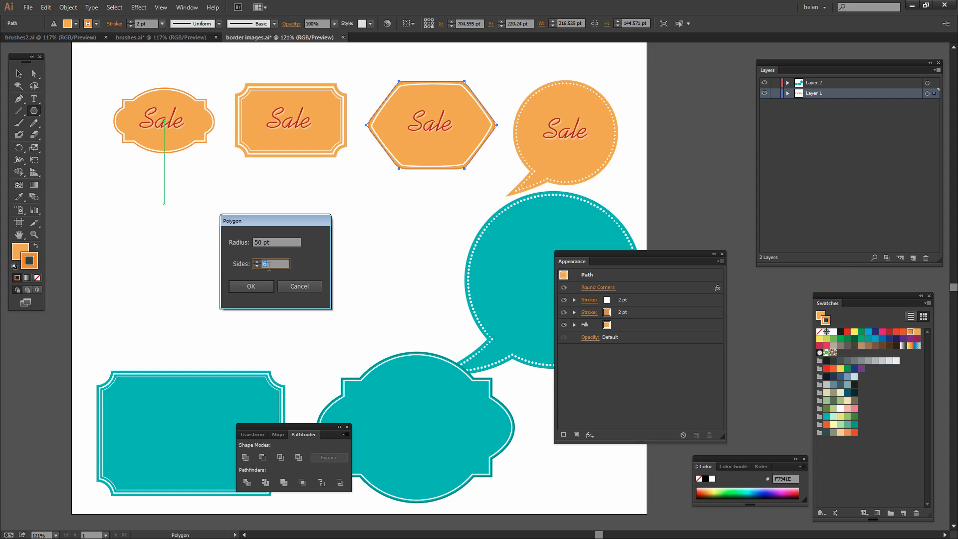
left_click(250, 287)
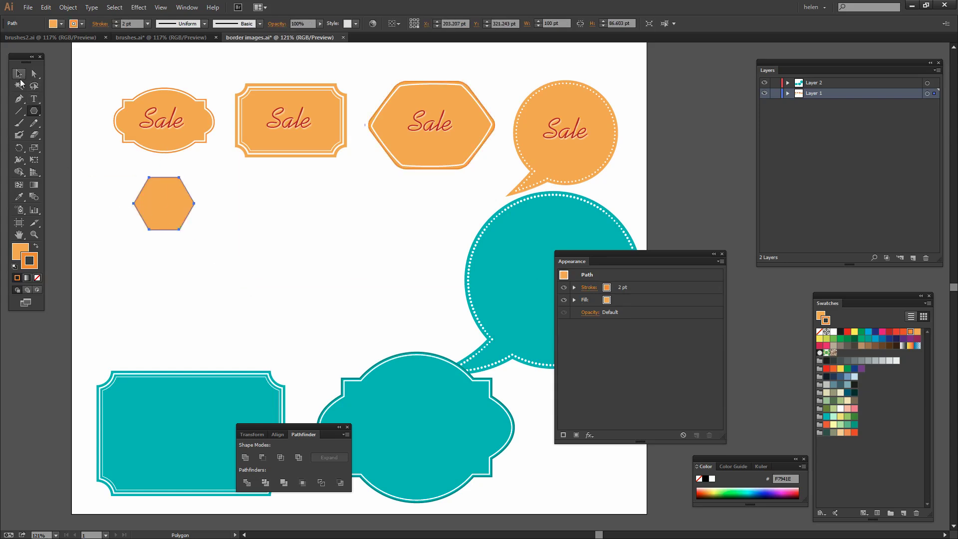
Scale up the orange hexagon and stretch it horizontally to about 257 pt wide and 148 pt high.
left_click(20, 76)
left_click_drag(194, 204, 252, 204)
left_click_drag(192, 231, 199, 292)
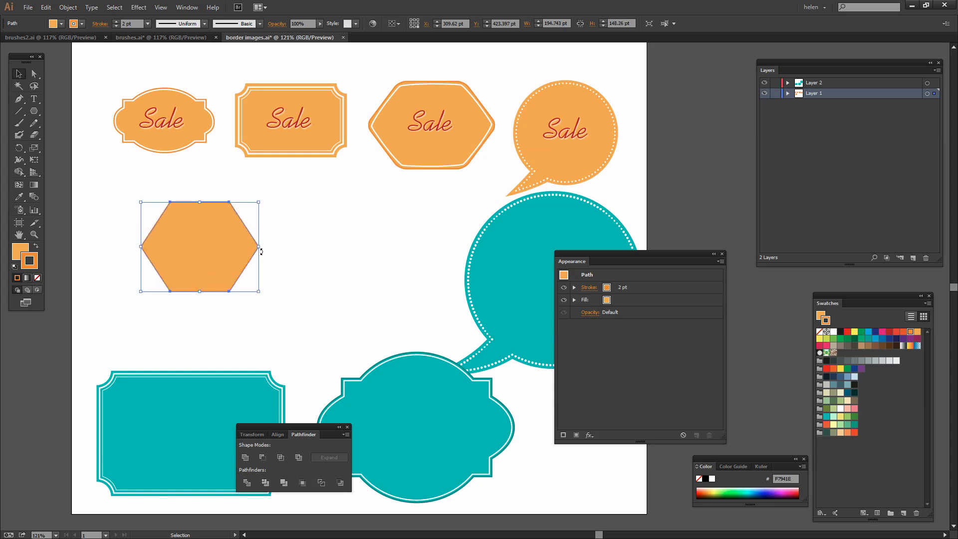
left_click_drag(261, 251, 296, 246)
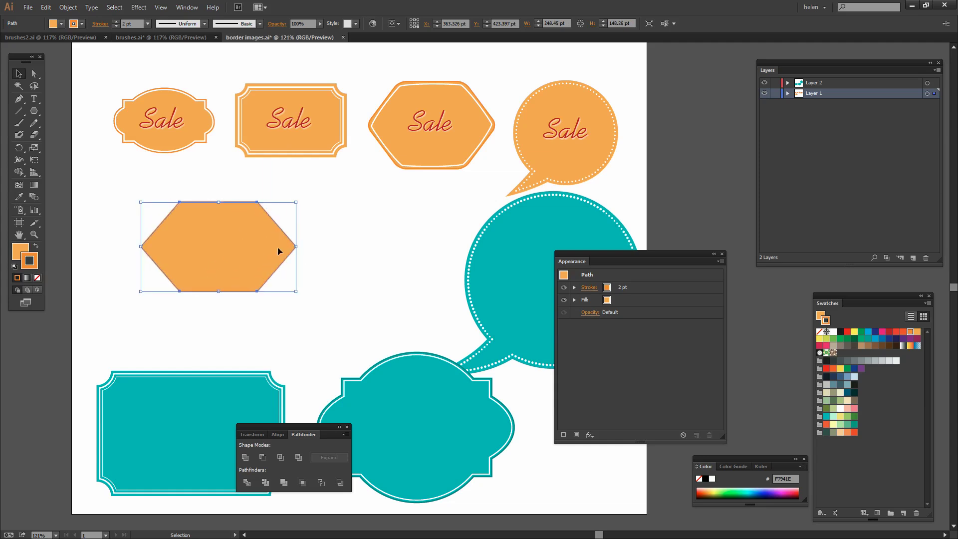
Remove the hexagon's stroke and fill it with the teal swatch R=4 G=191 B=191.
key("slash")
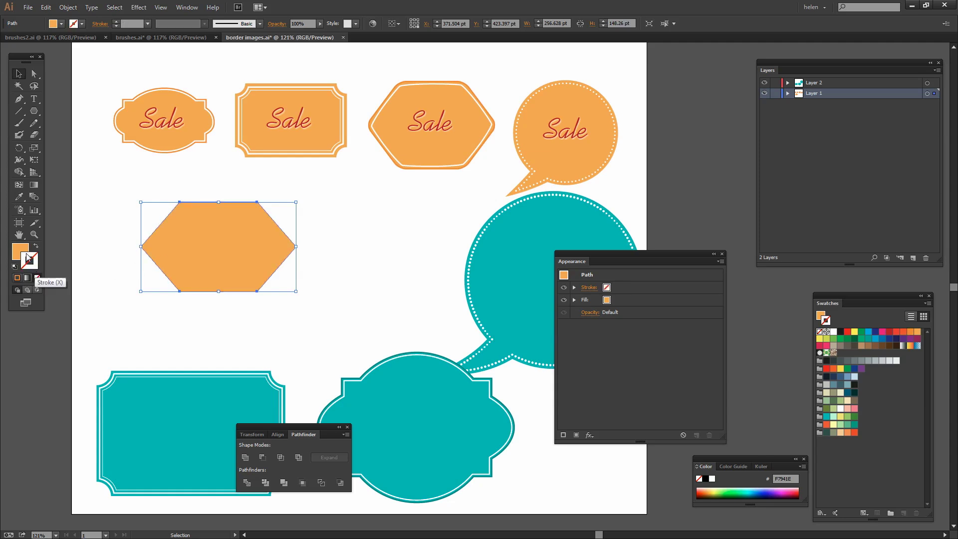
left_click(21, 253)
double_click(21, 253)
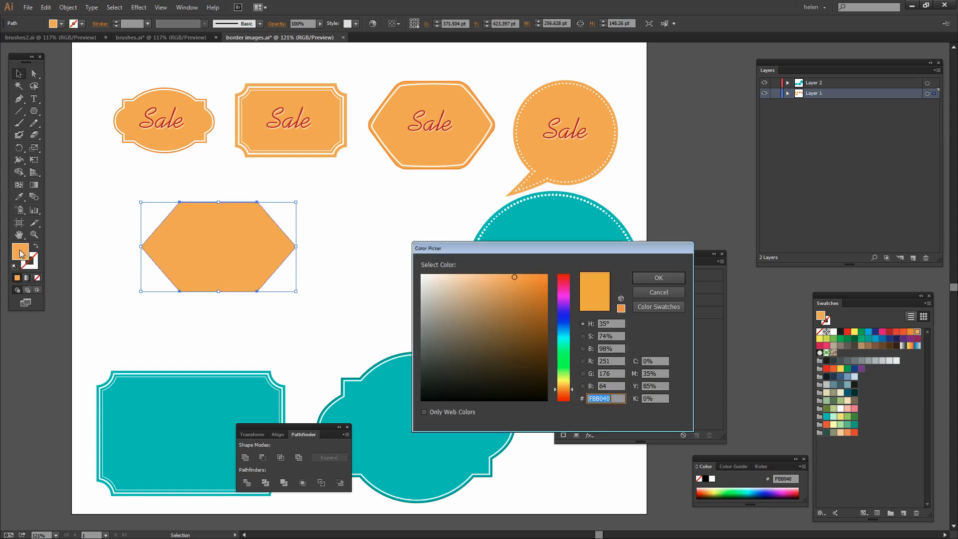
left_click(661, 306)
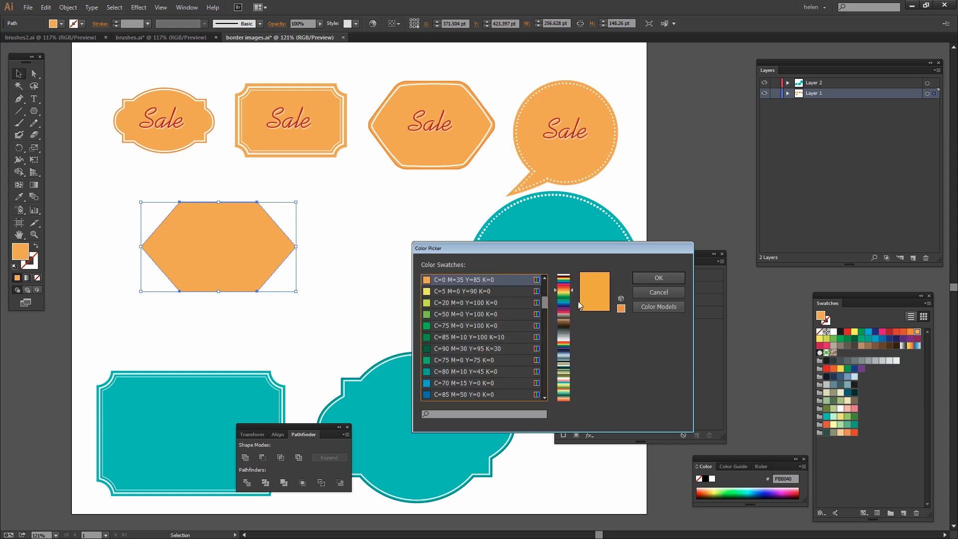
left_click_drag(544, 302, 544, 382)
left_click(441, 323)
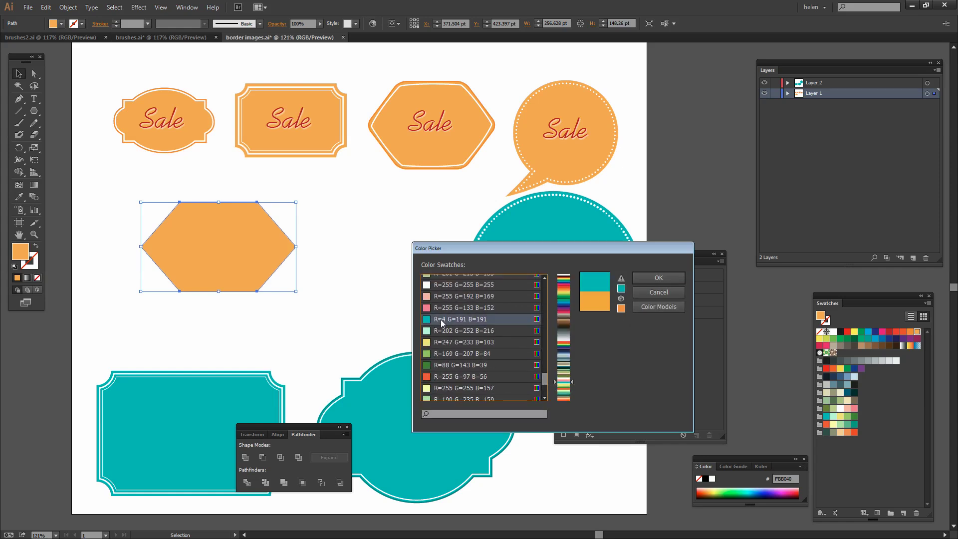
left_click(658, 278)
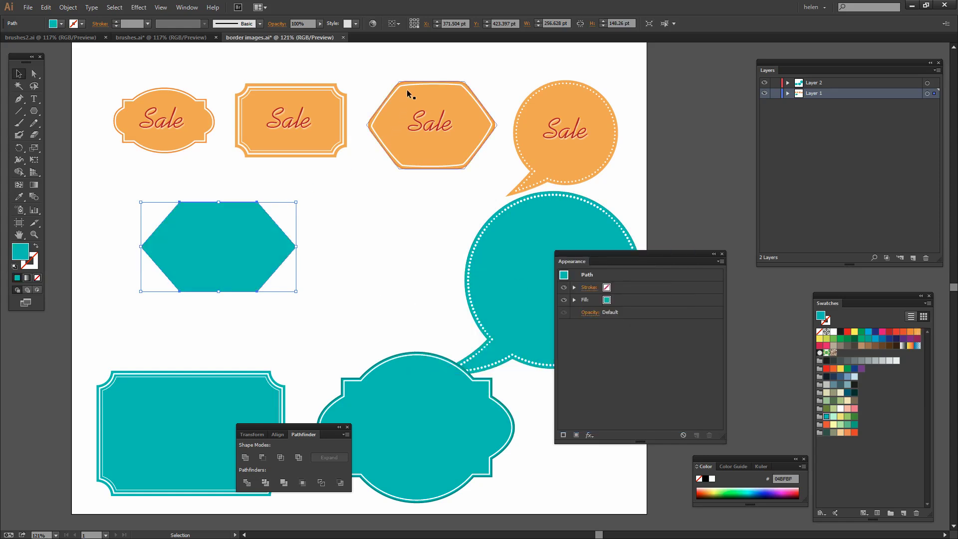
left_click(333, 282)
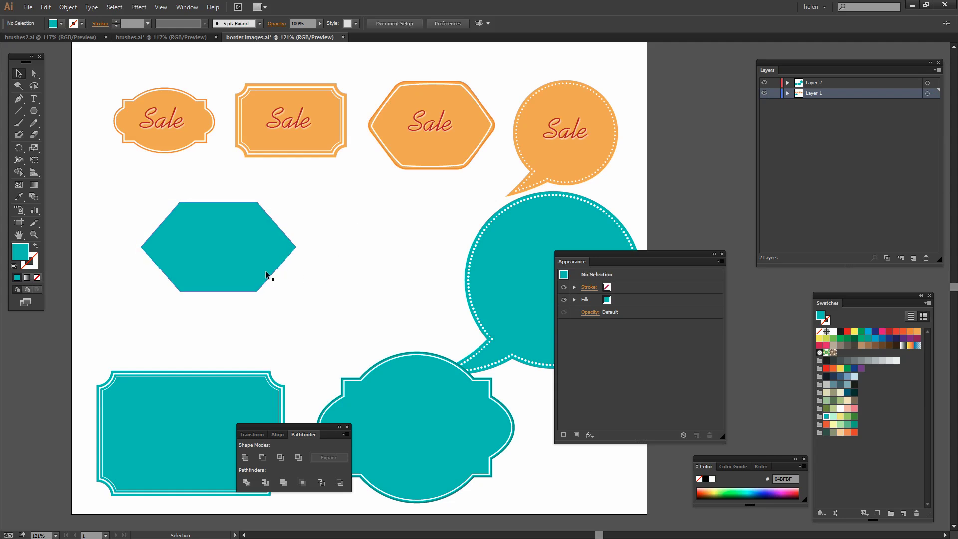
Apply a Round Corners effect to the whole teal hexagon, adjusting the radius with the preview on.
left_click(236, 267)
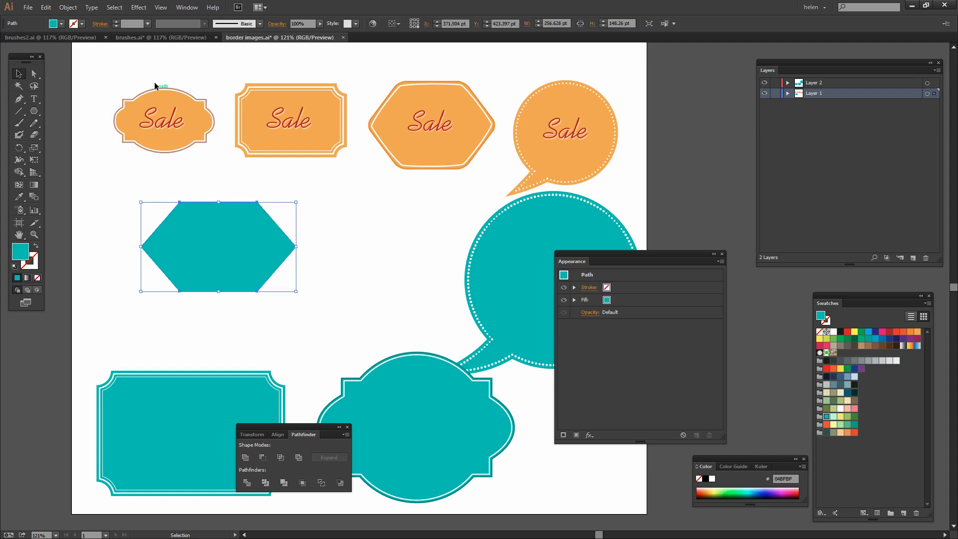
left_click(139, 7)
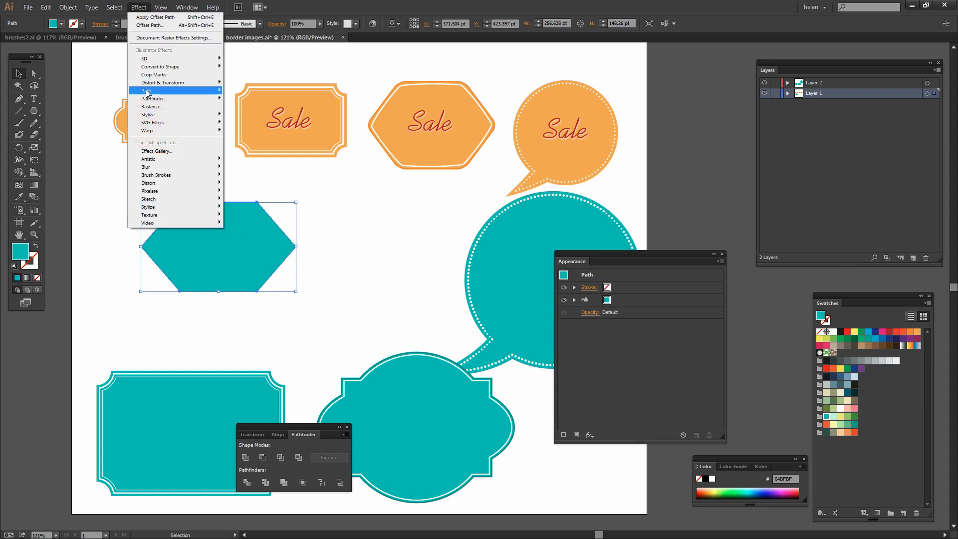
mouse_move(153, 115)
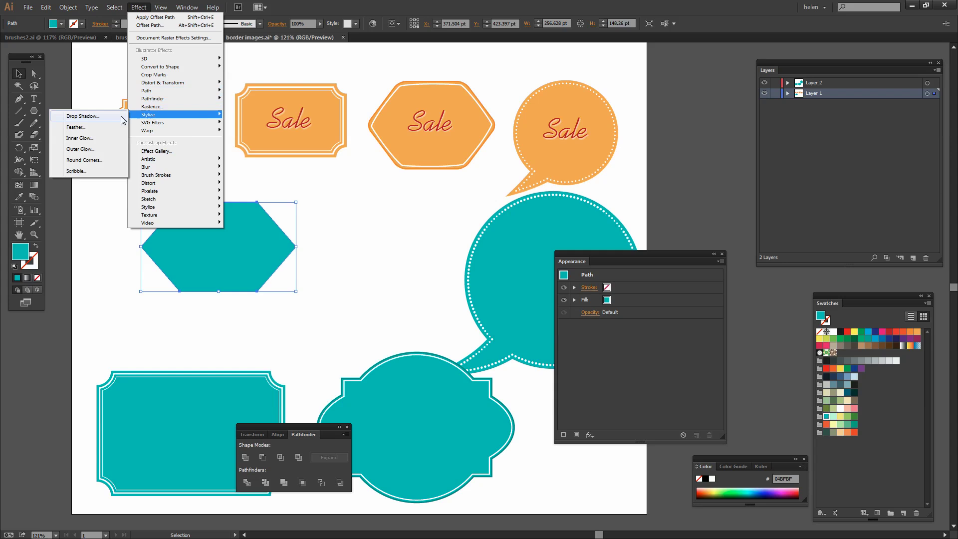
left_click(94, 160)
left_click_drag(564, 392, 409, 227)
left_click(331, 268)
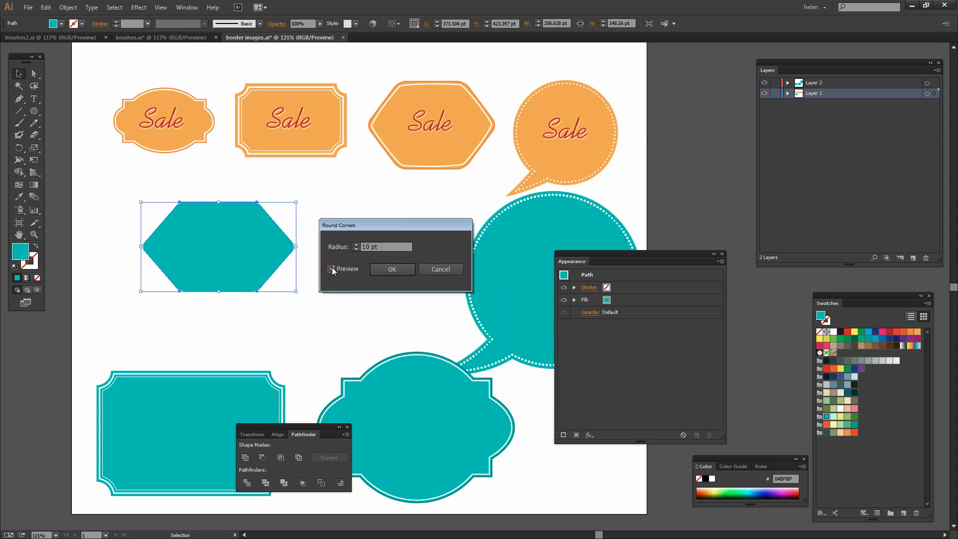
left_click(356, 244)
left_click(356, 249)
left_click(356, 249)
left_click(356, 249)
left_click(394, 272)
left_click(351, 317)
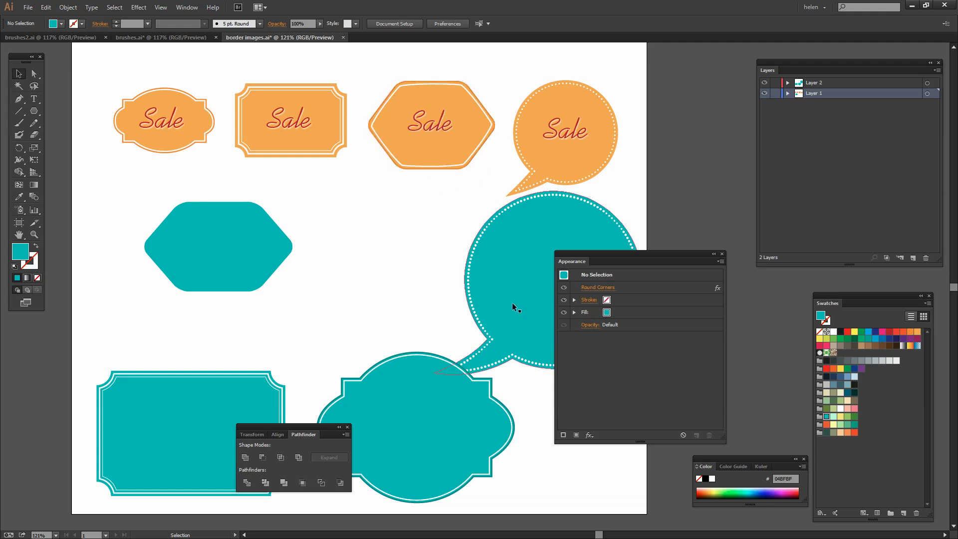
Give the rounded hexagon a white 1 pt stroke.
left_click(236, 260)
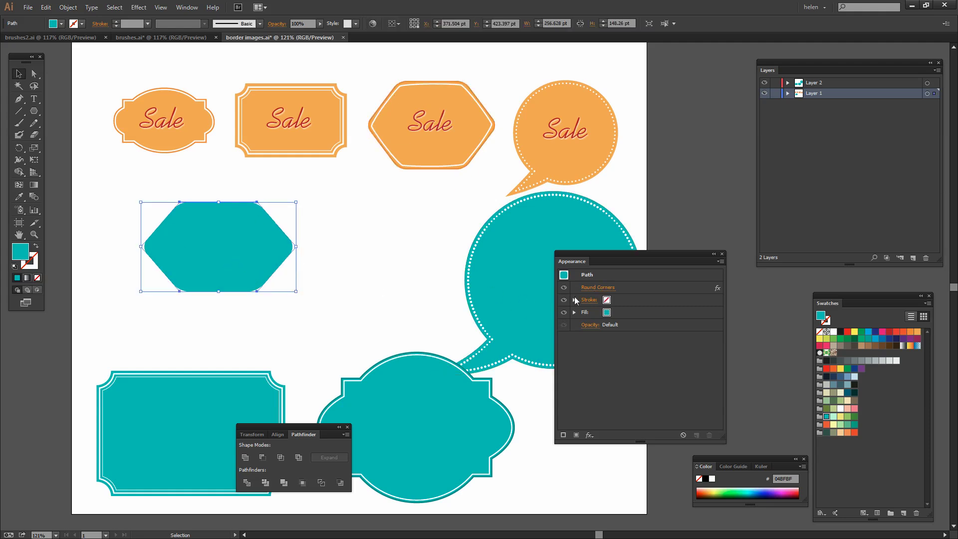
left_click(606, 300)
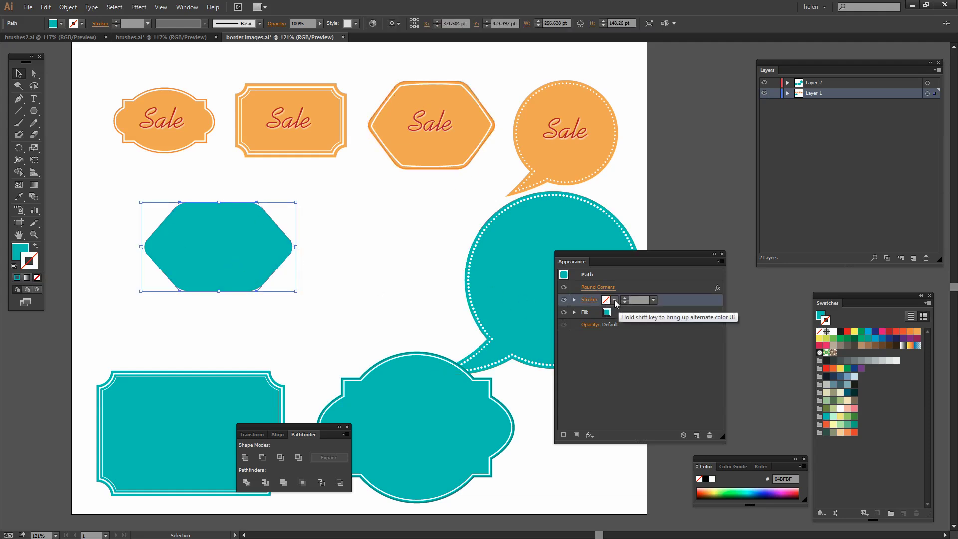
left_click(606, 300)
left_click(527, 319)
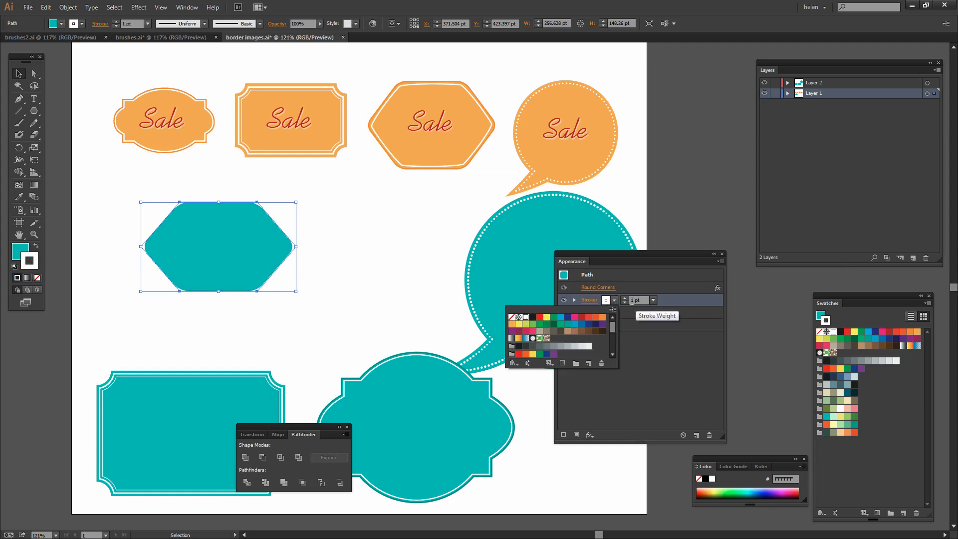
left_click(659, 302)
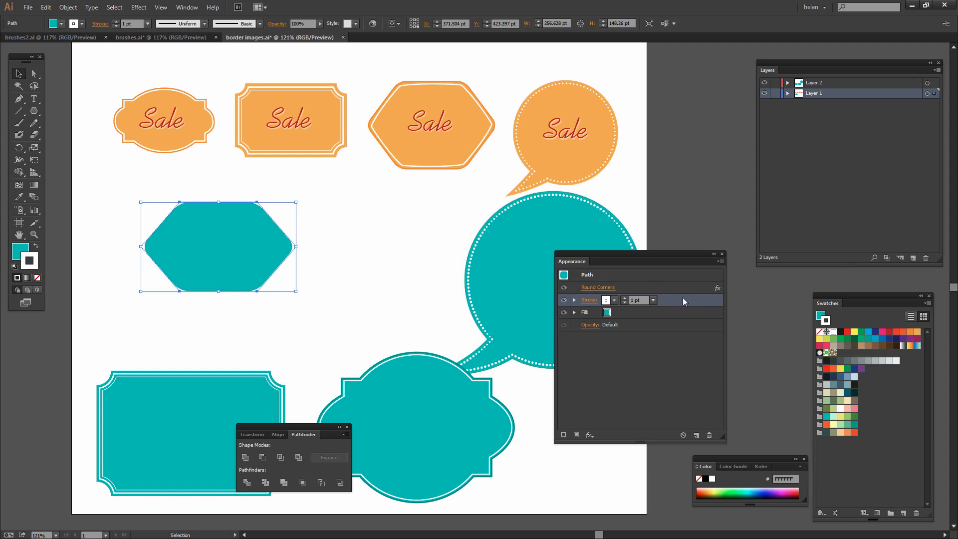
Apply an Offset Path effect of -5 pt to the hexagon's white stroke, keeping miter joins.
left_click(139, 7)
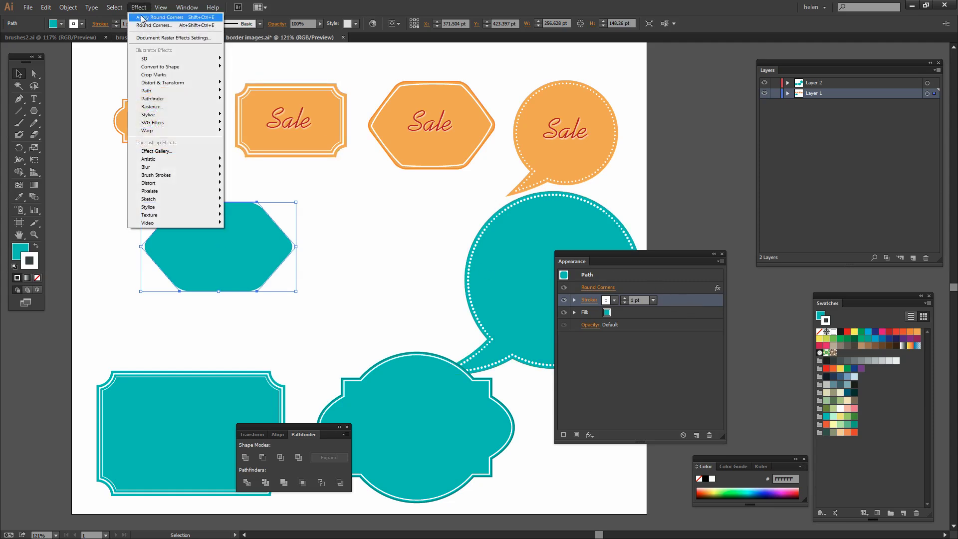
mouse_move(149, 91)
left_click(102, 93)
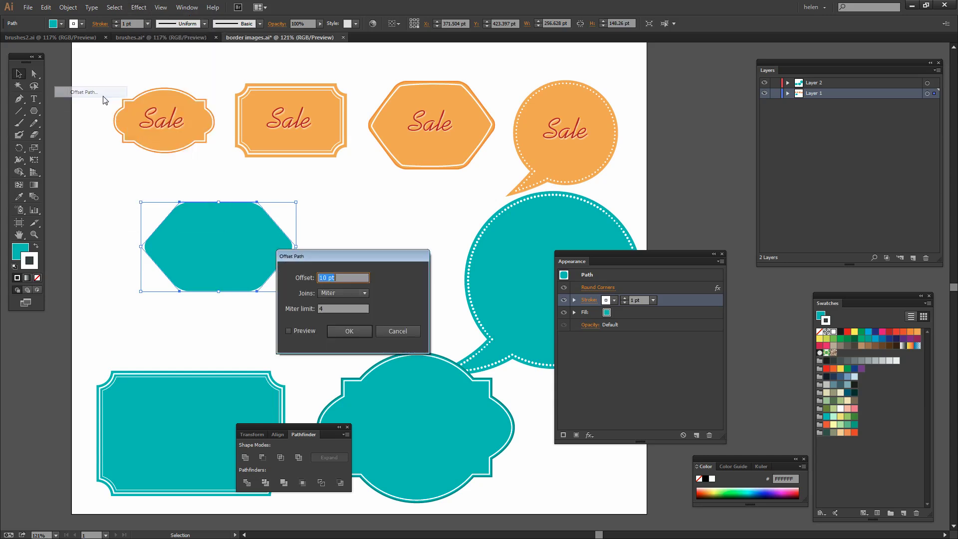
left_click(289, 331)
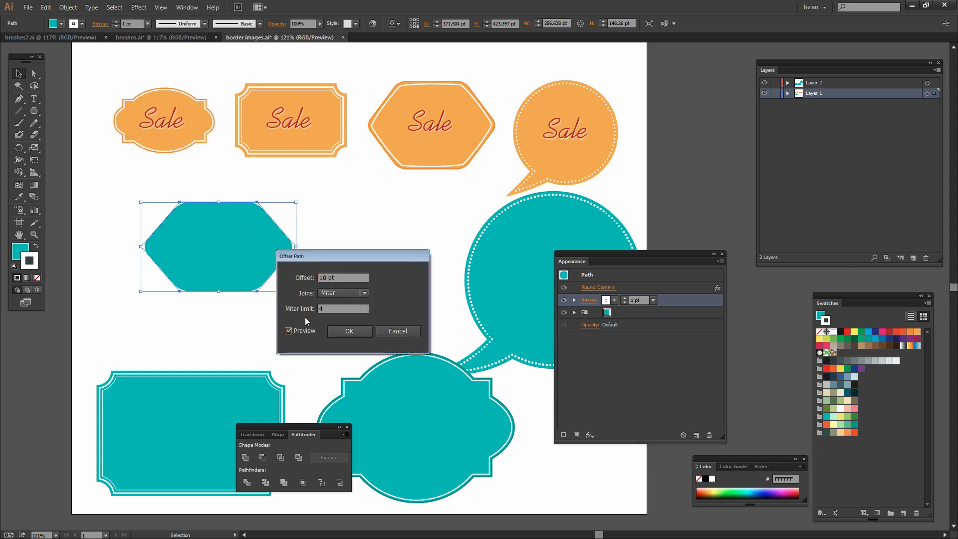
left_click(326, 277)
key("BackSpace")
key("BackSpace")
type("-5")
key("Down")
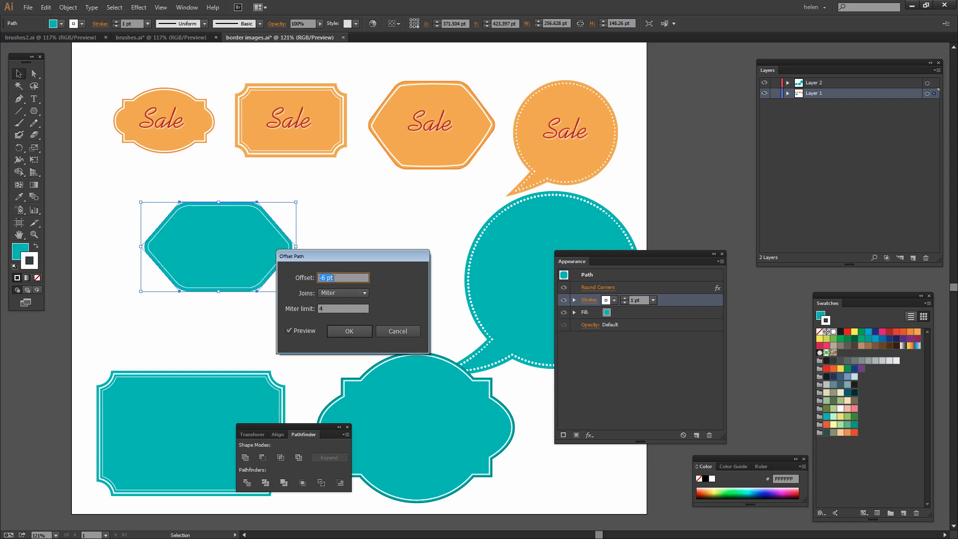
key("Up")
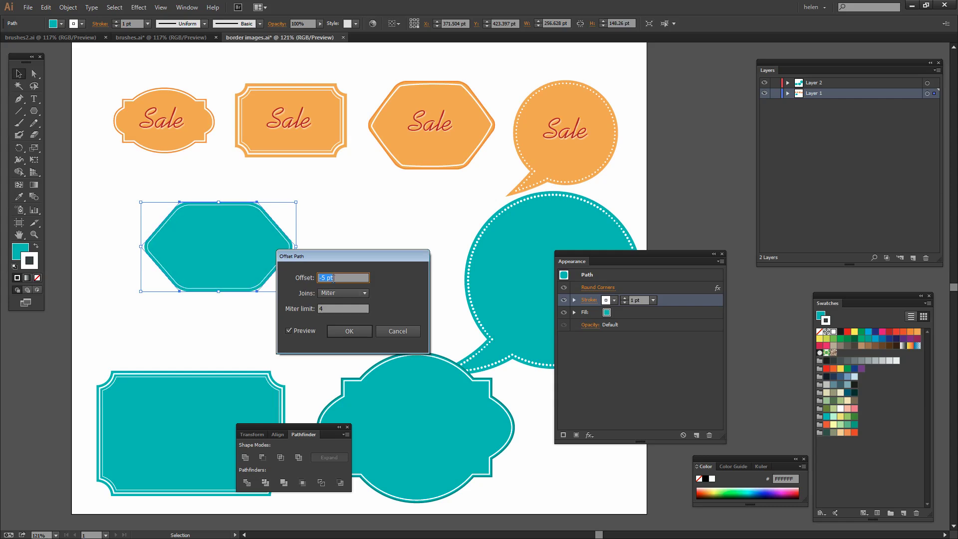
left_click(349, 331)
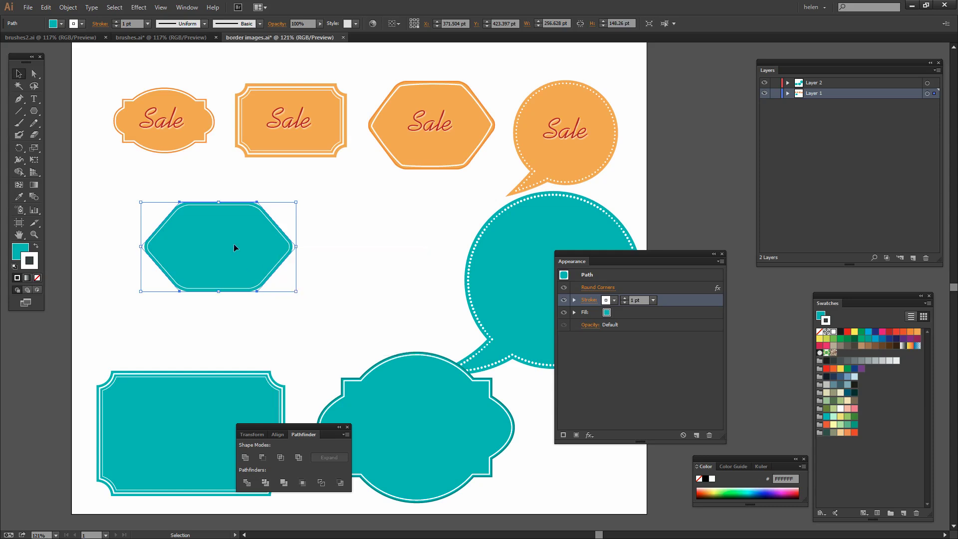
Set the weight of the hexagon's white stroke to 1.5 pt.
left_click(640, 300)
left_click(614, 294)
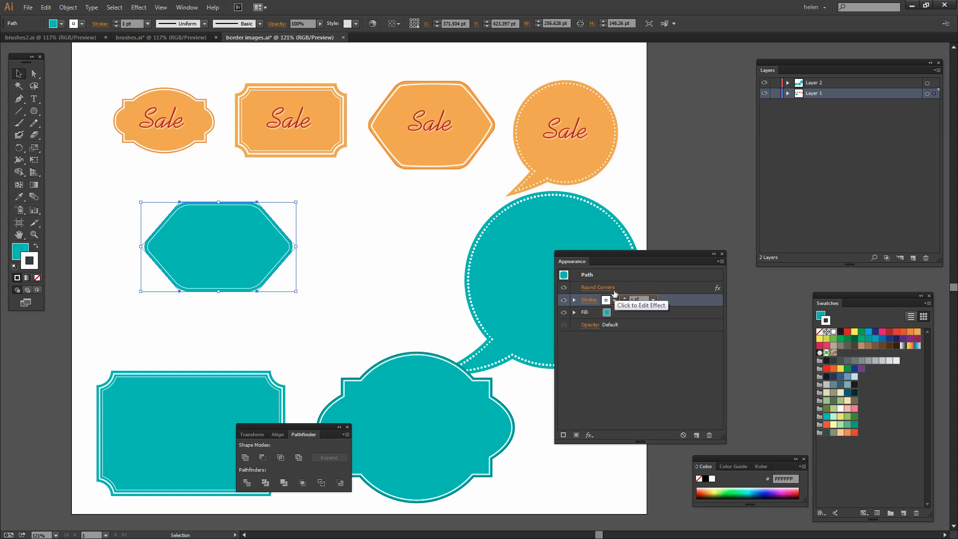
type("1.5")
key("Return")
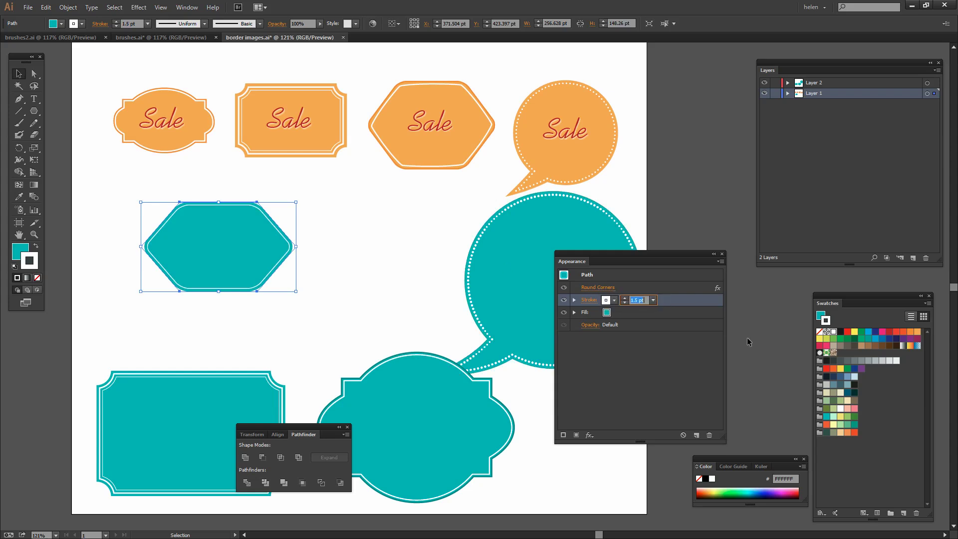
left_click(355, 280)
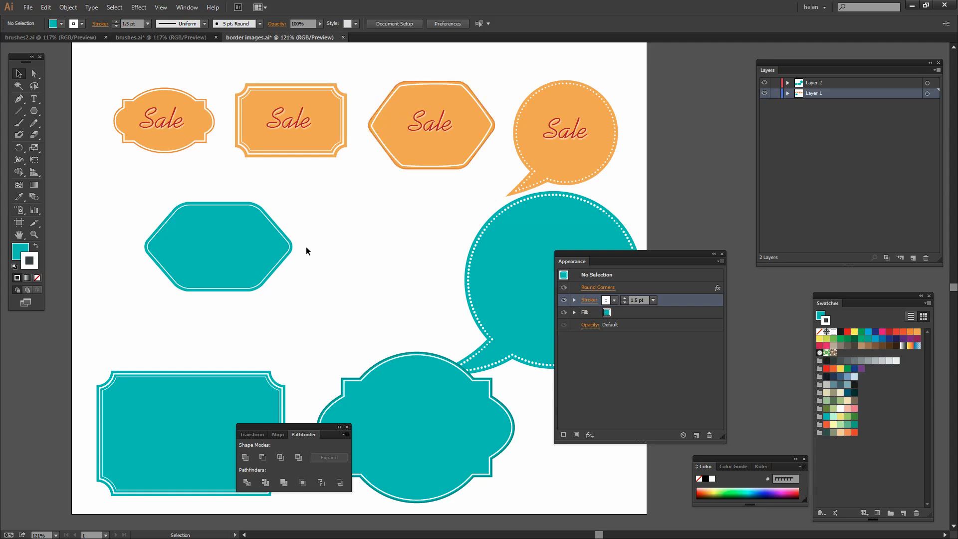
Apply a Round Corners effect with a 15 pt radius to the hexagon's inset white stroke.
left_click(270, 266)
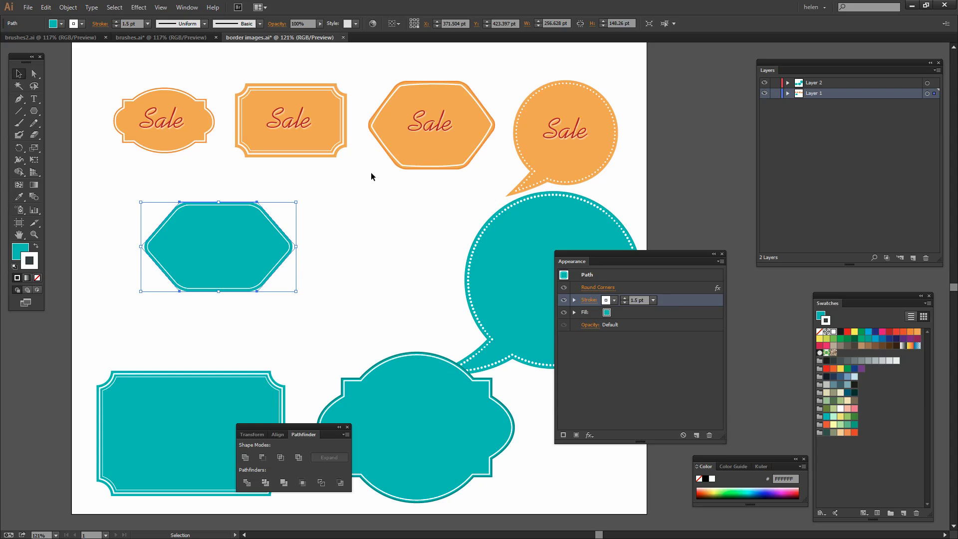
left_click(138, 6)
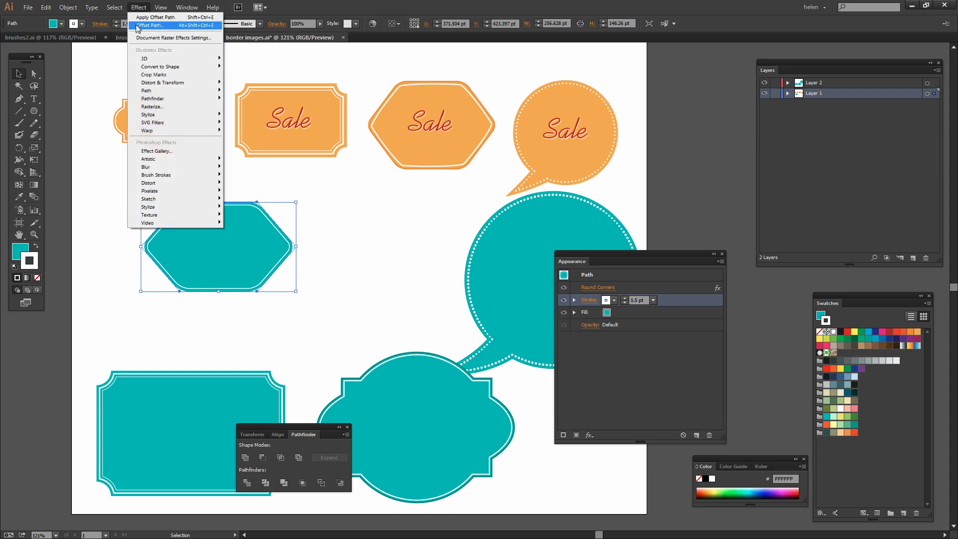
mouse_move(144, 115)
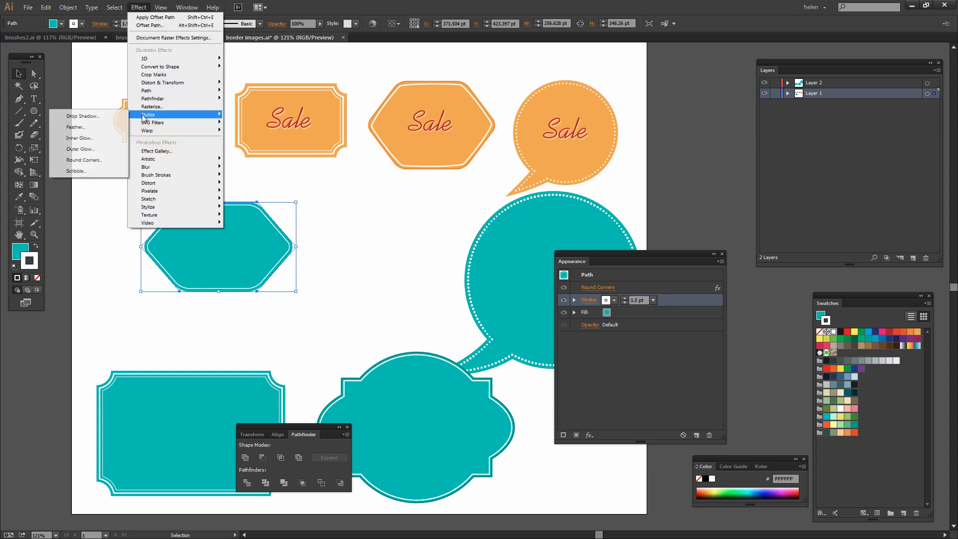
left_click(84, 160)
left_click(340, 270)
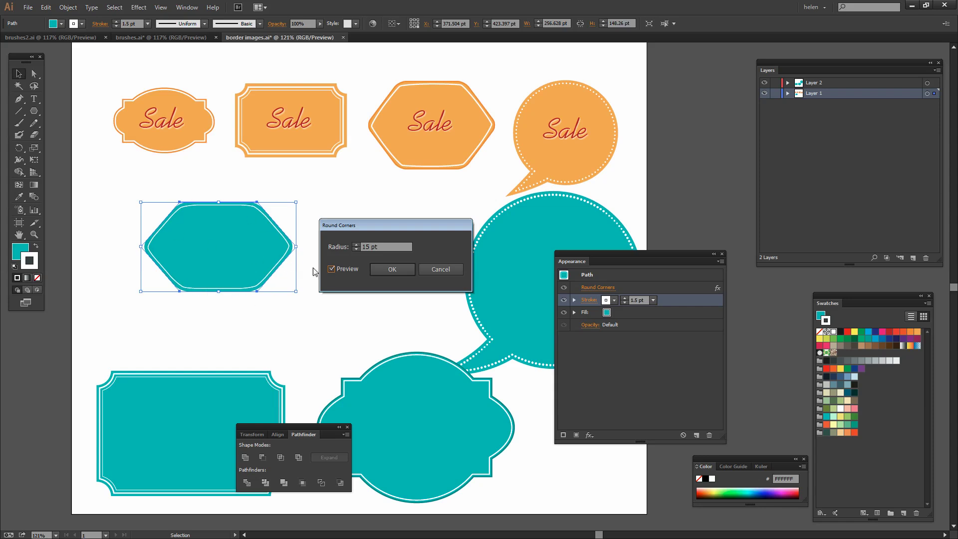
left_click(390, 270)
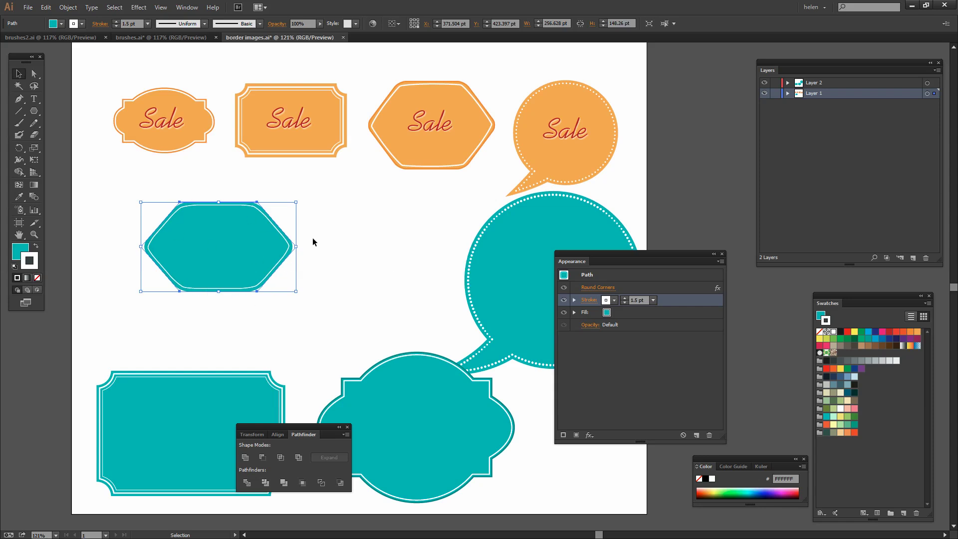
left_click(348, 254)
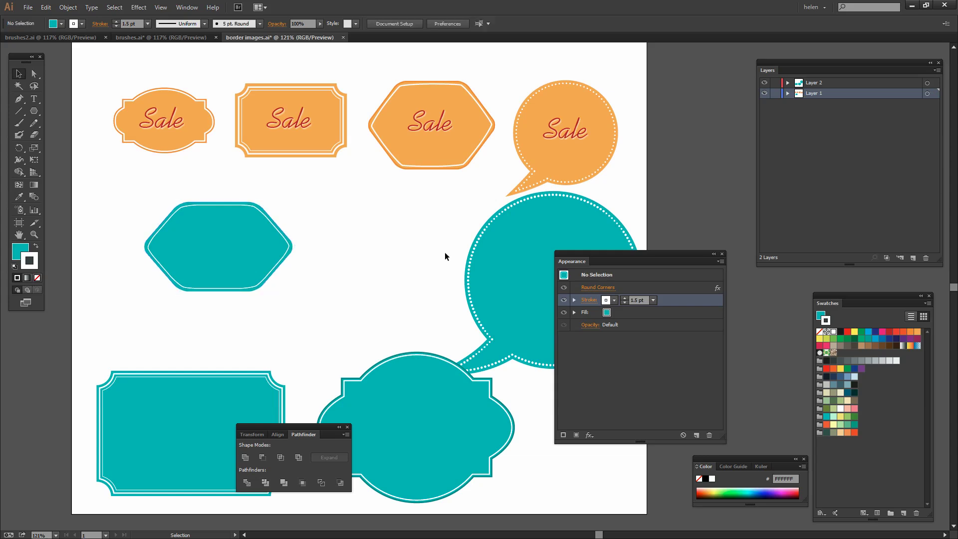
Shrink the teal speech bubble and place it clear of the neighbouring badges, then shift the hexagonal badge slightly toward the artboard's left edge.
left_click(250, 247)
left_click_drag(595, 261, 688, 240)
left_click_drag(498, 306, 487, 305)
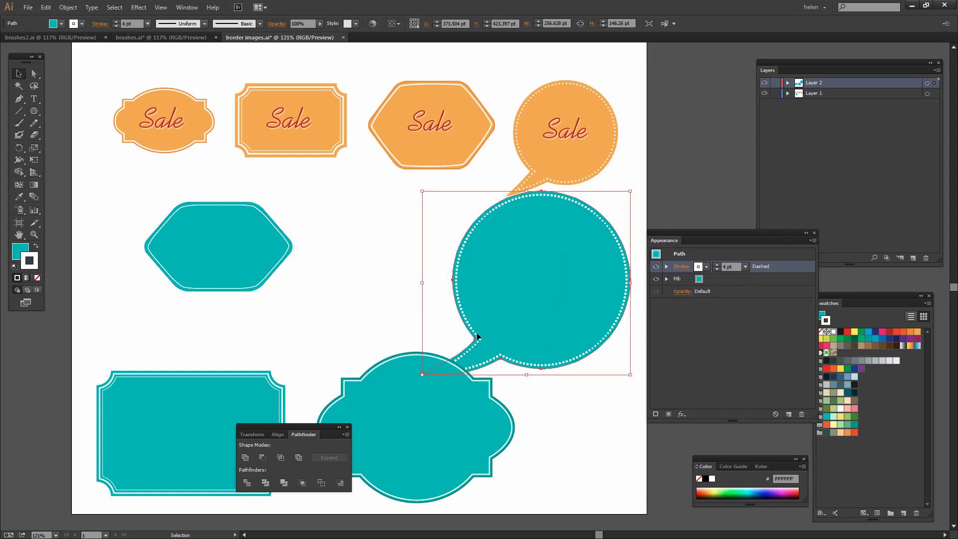
left_click_drag(423, 374, 458, 337)
left_click_drag(544, 292, 546, 308)
left_click(425, 276)
left_click_drag(267, 269, 239, 266)
left_click(392, 360)
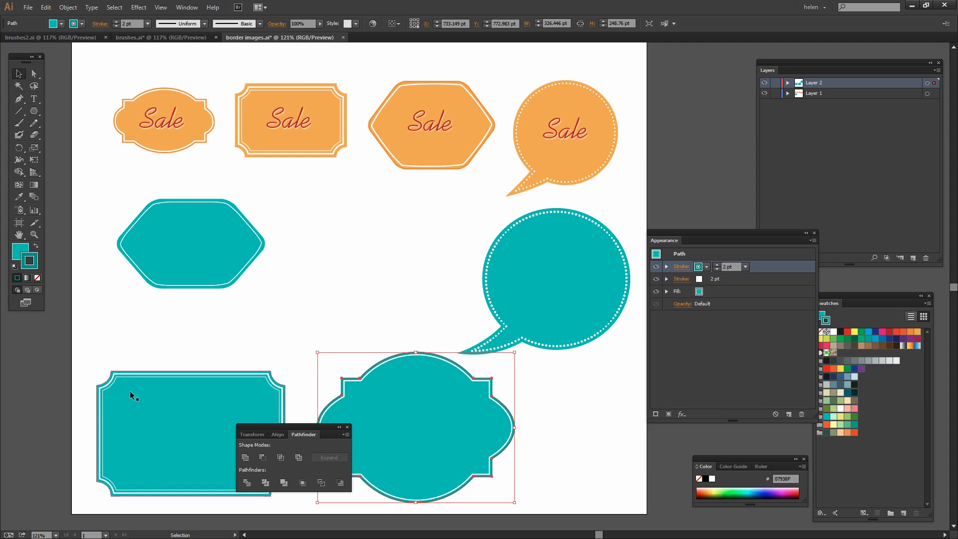
left_click(367, 295)
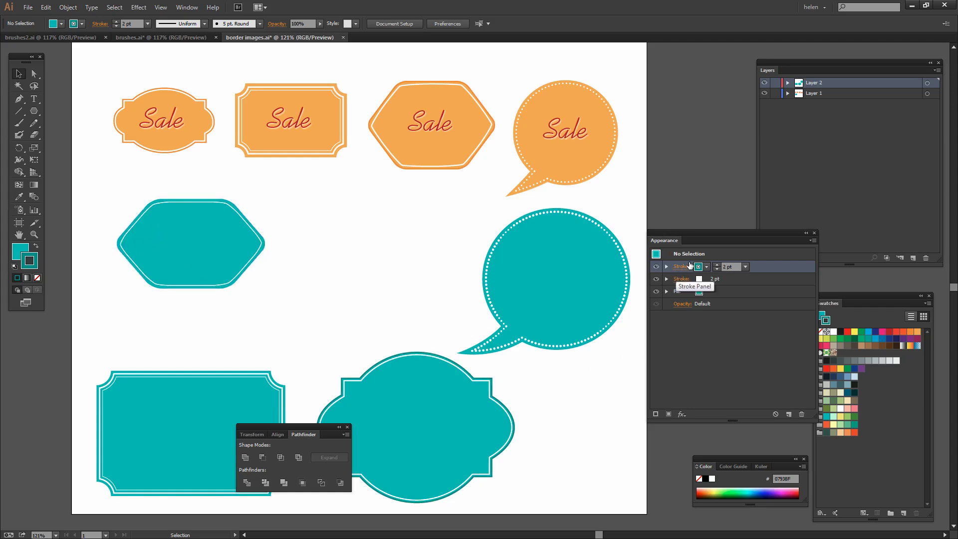
left_click_drag(682, 233, 690, 241)
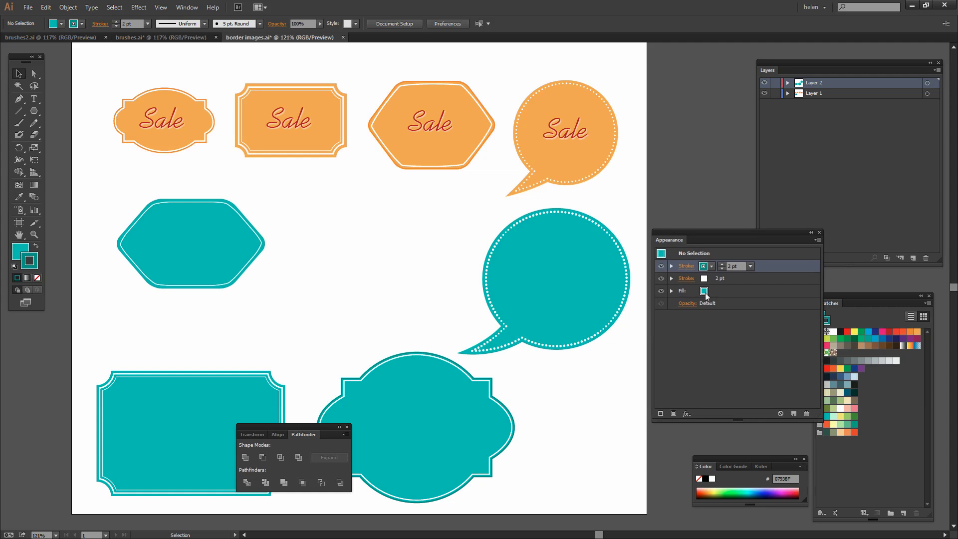